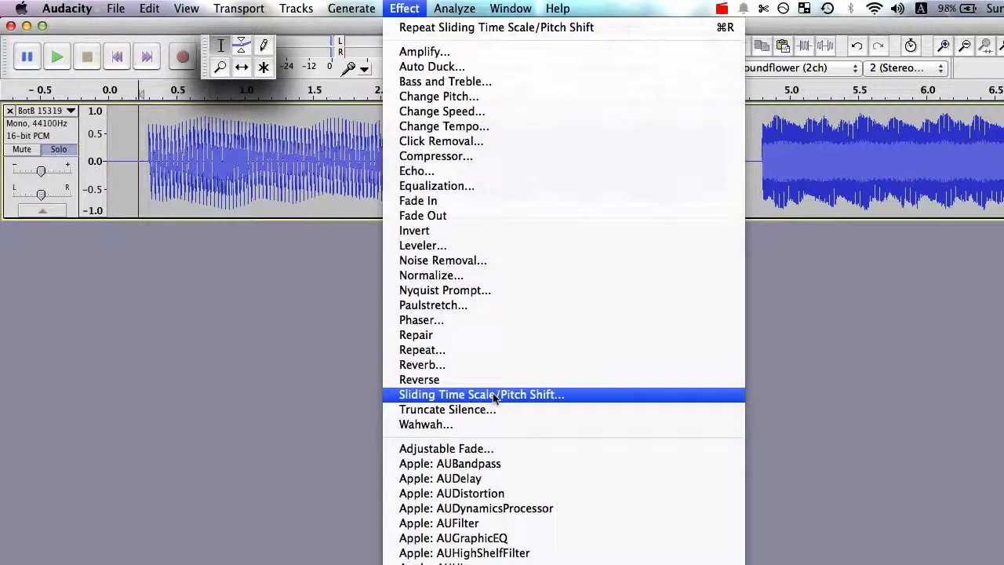
# Play the first tone of the track from about 0.2 s to hear the original sound, then stop playback
pyautogui.click(271, 317)
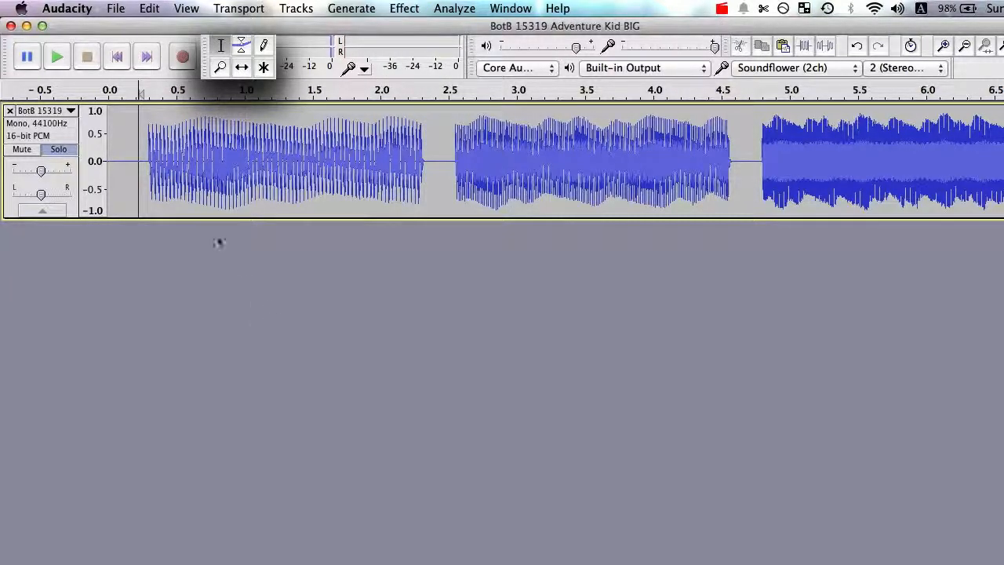
pyautogui.press('space')
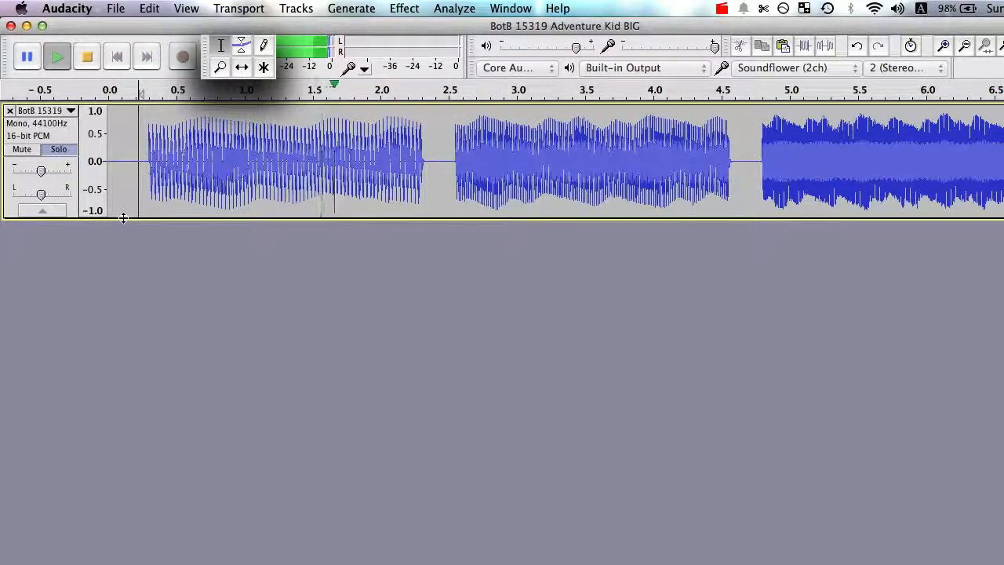
pyautogui.press('space')
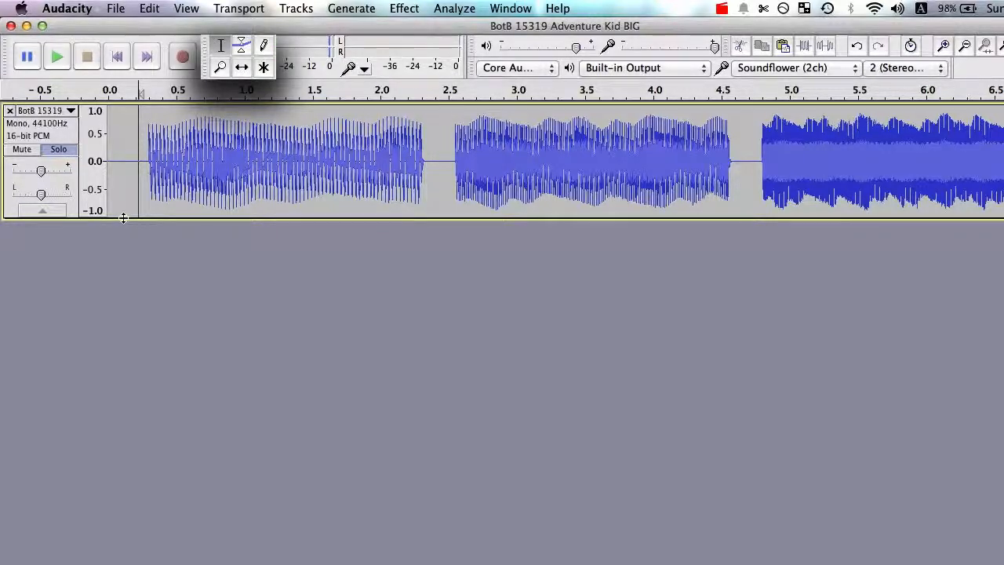
# Delete the second and third tones from about 2.5 s onward, and duplicate the remaining audio onto two additional tracks
pyautogui.moveTo(449, 159); pyautogui.dragTo(1003, 155)
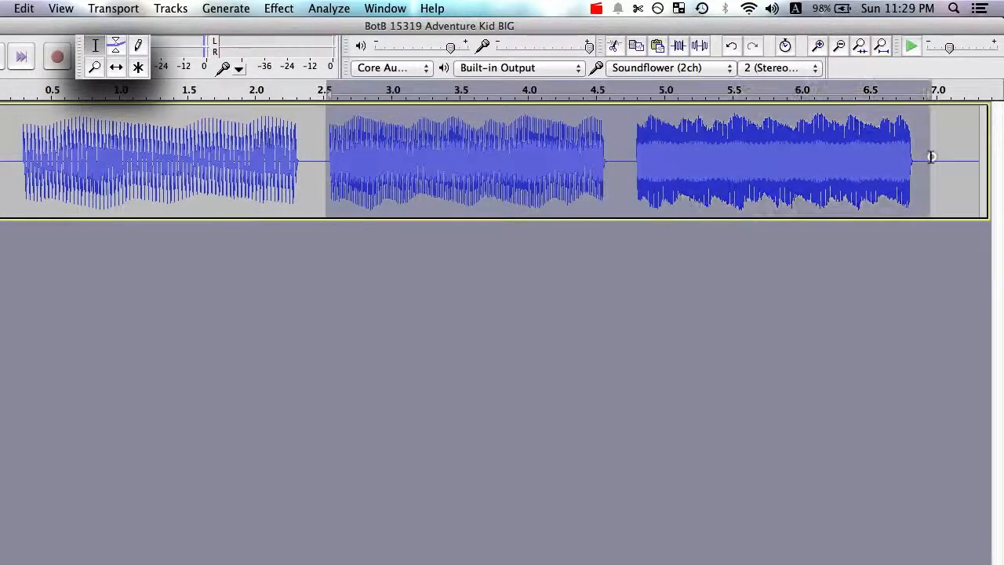
pyautogui.press('BackSpace')
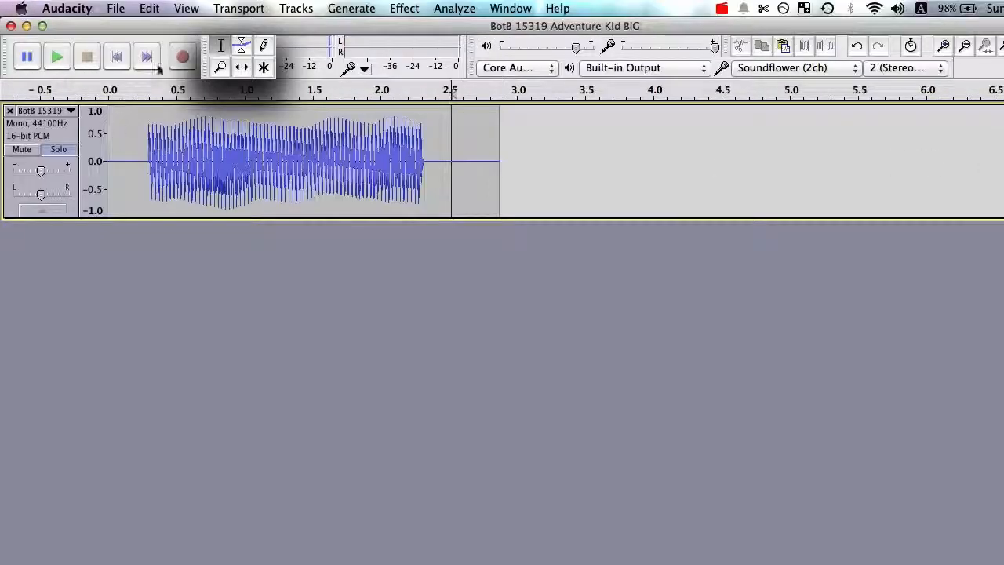
pyautogui.press('super+a')
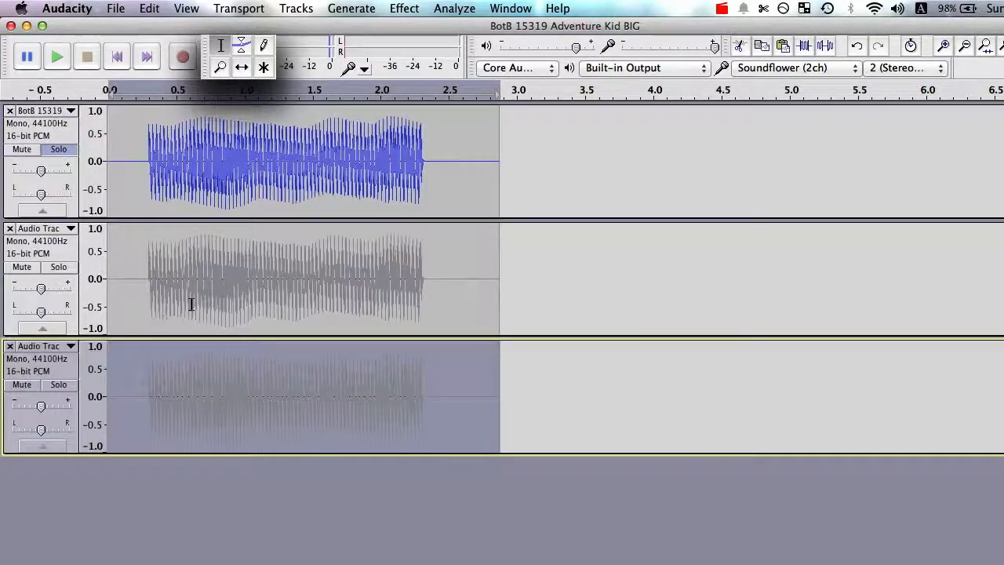
# Raise the middle track's tone between about 0.2 and 2.5 s from D3 to D4, 12 semitones, with the Change Pitch effect
pyautogui.click(192, 303)
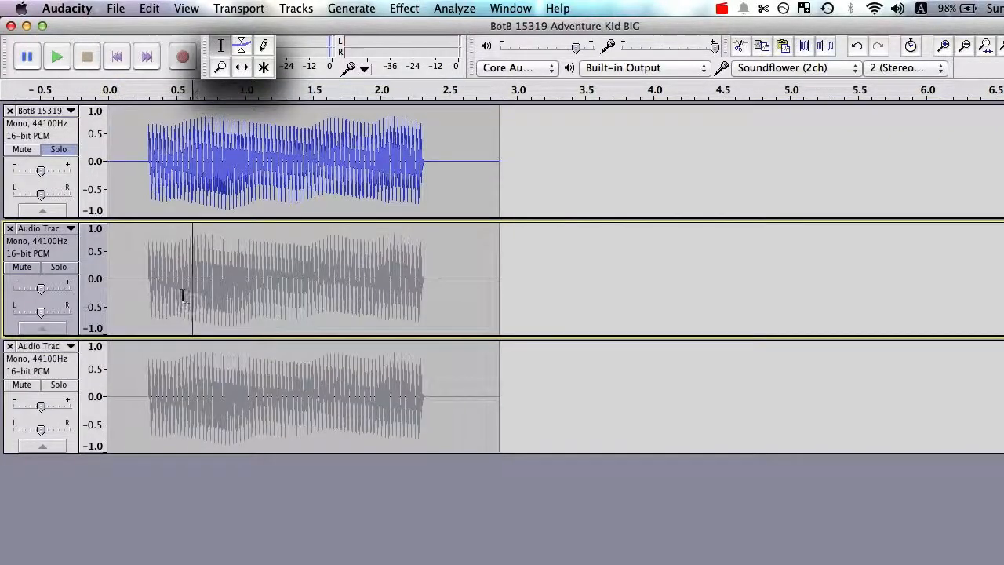
pyautogui.moveTo(138, 278); pyautogui.dragTo(446, 274)
pyautogui.click(404, 8)
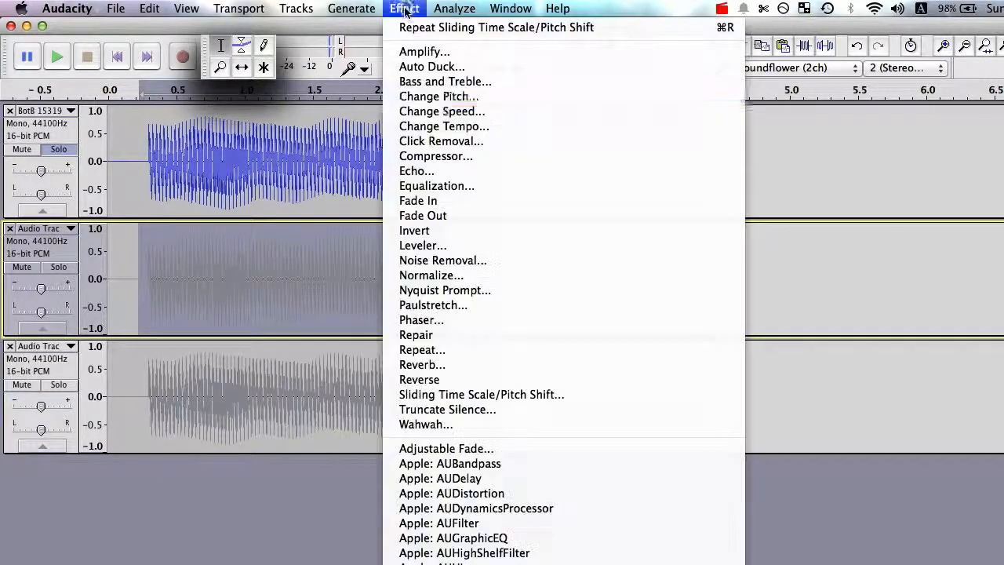
pyautogui.click(437, 96)
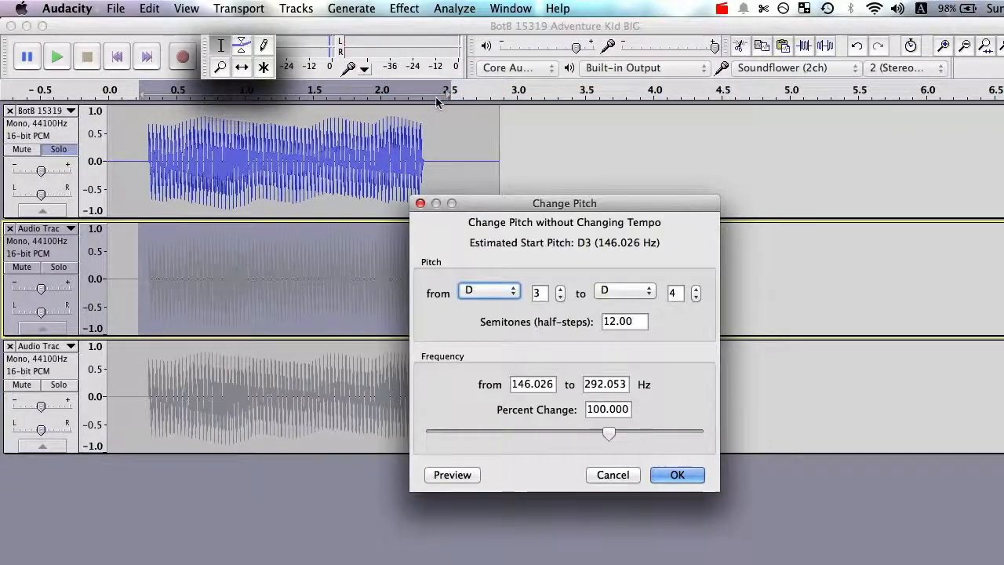
pyautogui.doubleClick(537, 293)
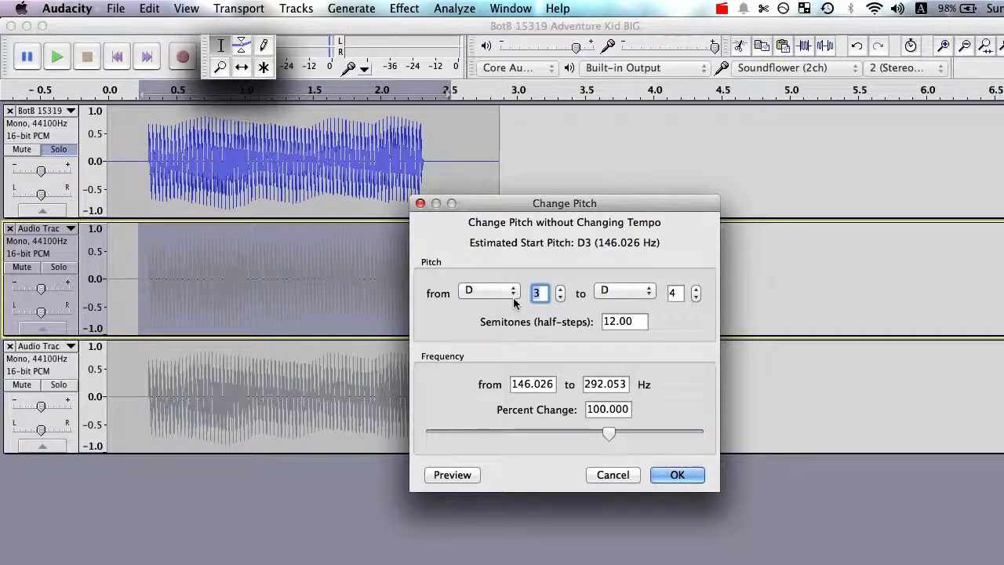
pyautogui.click(675, 292)
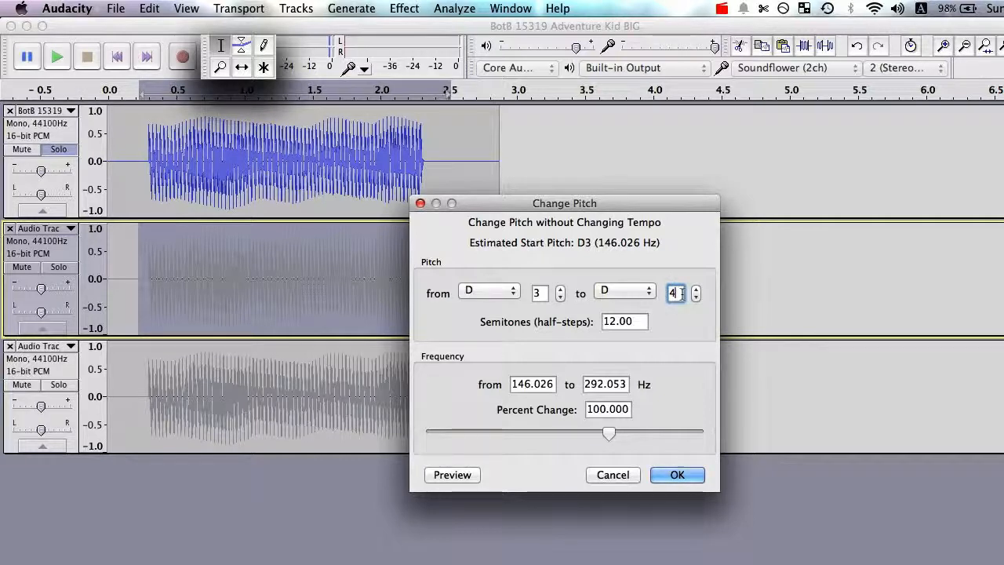
pyautogui.press('BackSpace')
pyautogui.write('3')
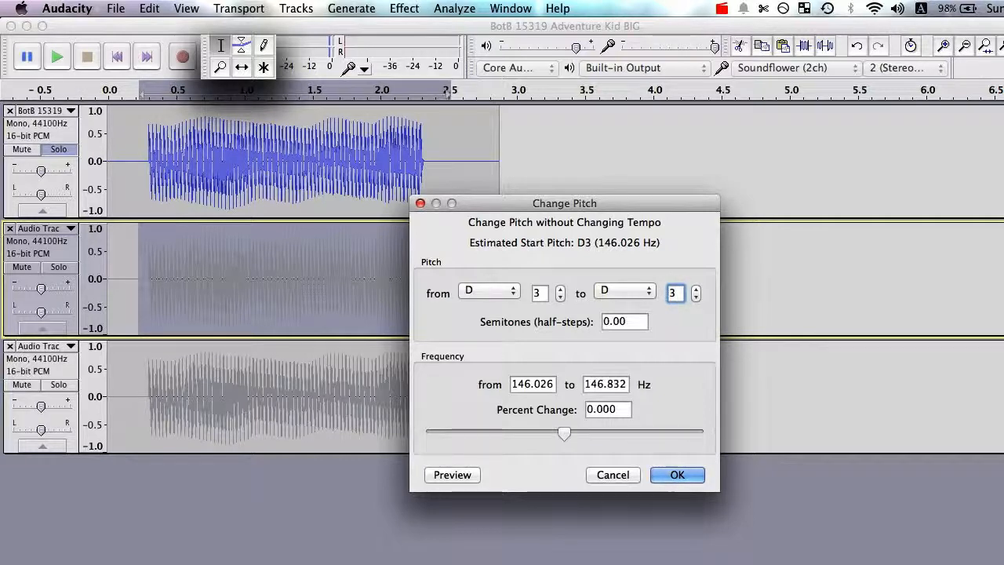
pyautogui.press('BackSpace')
pyautogui.write('4')
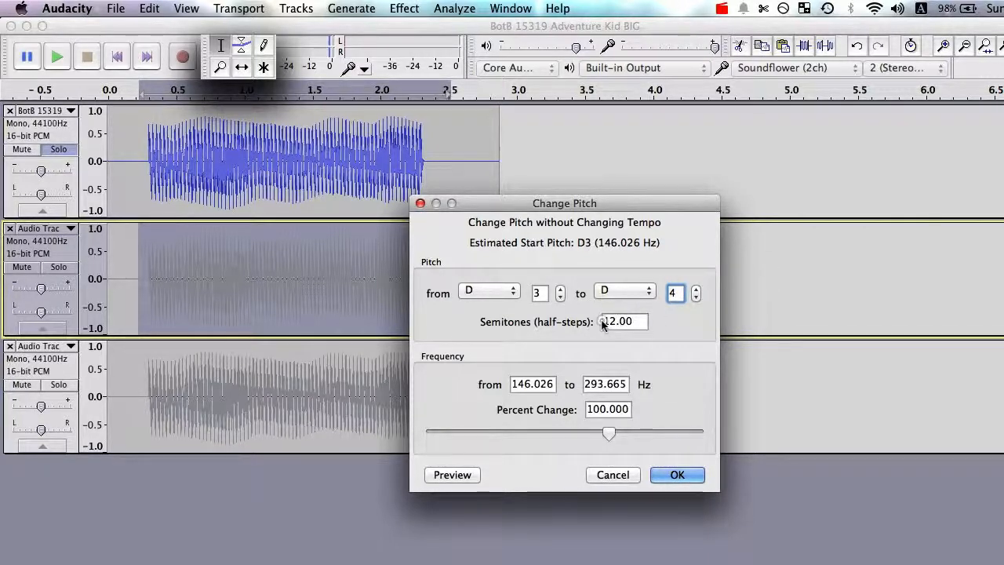
pyautogui.click(676, 476)
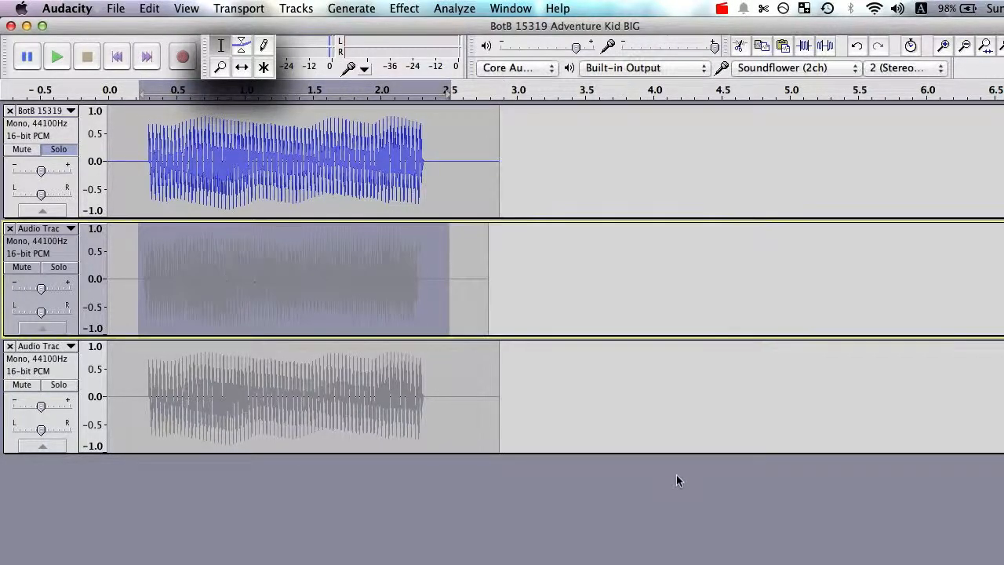
# Listen to the pitch-shifted middle track alone from about 0.2 s, leaving solo off on both it and the top track
pyautogui.click(134, 287)
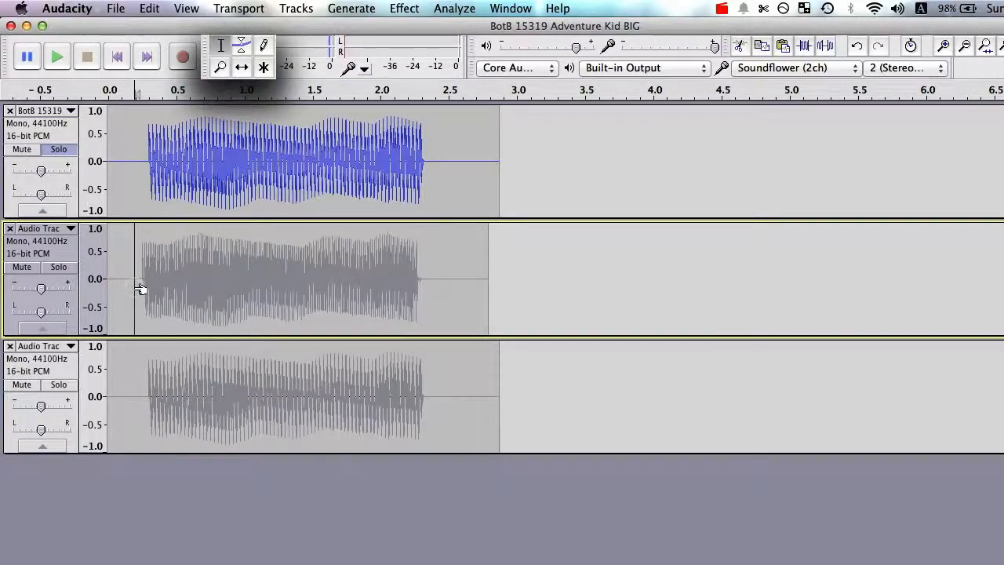
pyautogui.click(54, 267)
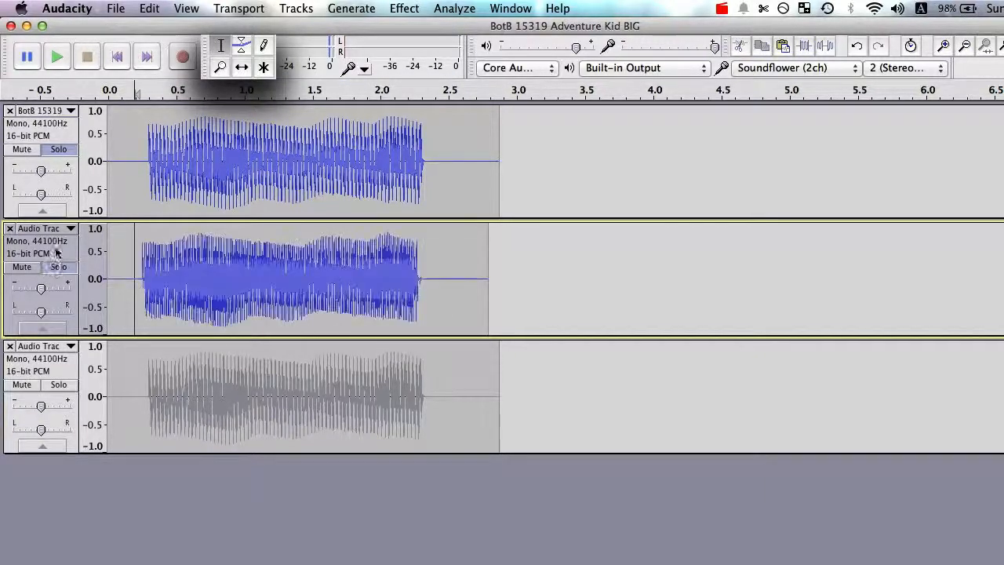
pyautogui.click(60, 151)
pyautogui.press('space')
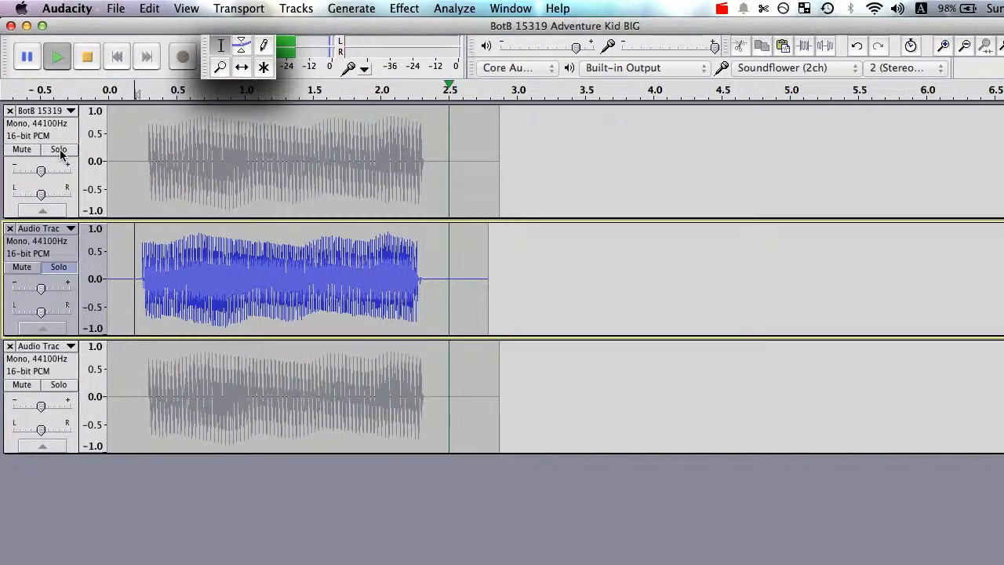
pyautogui.click(58, 267)
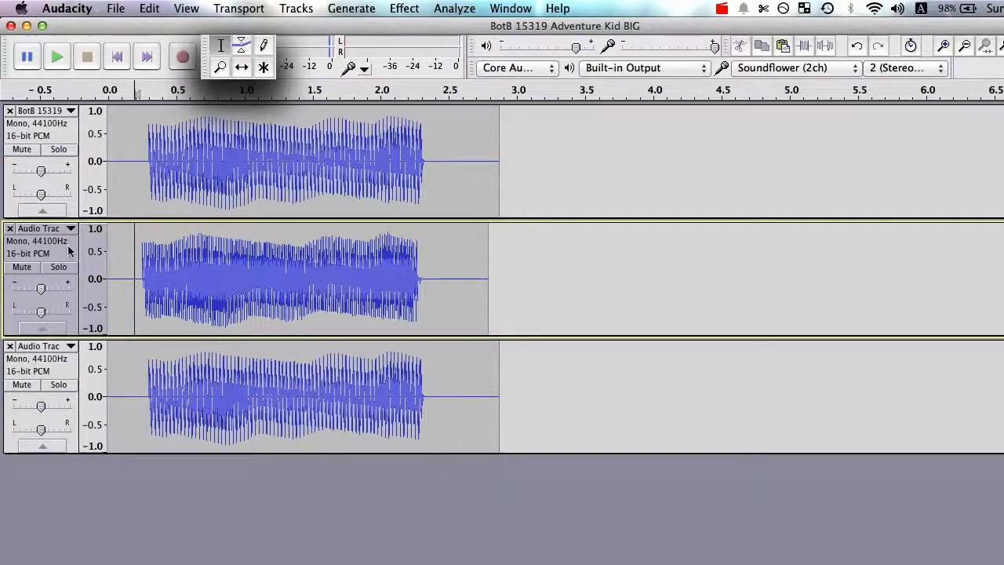
pyautogui.click(29, 268)
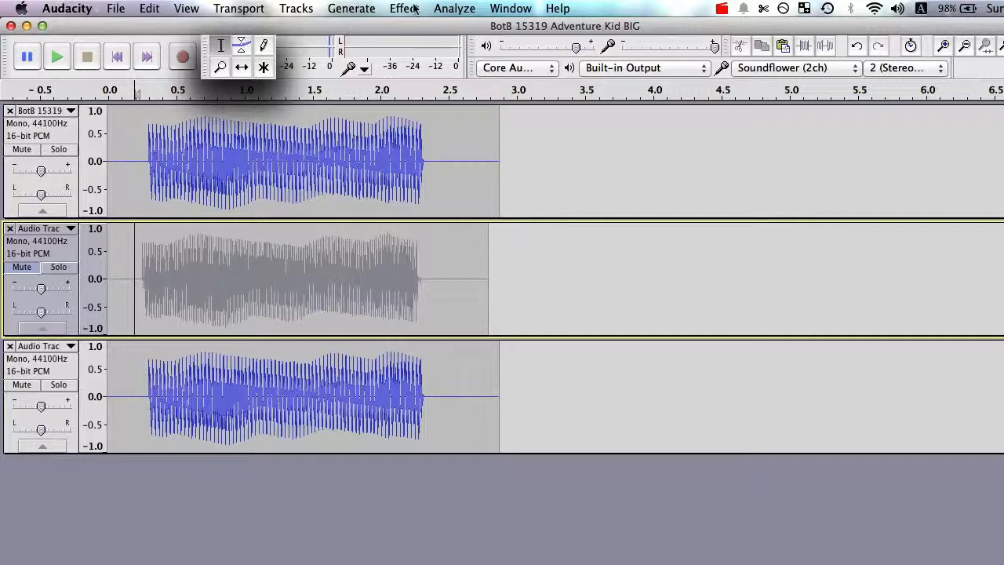
pyautogui.click(416, 8)
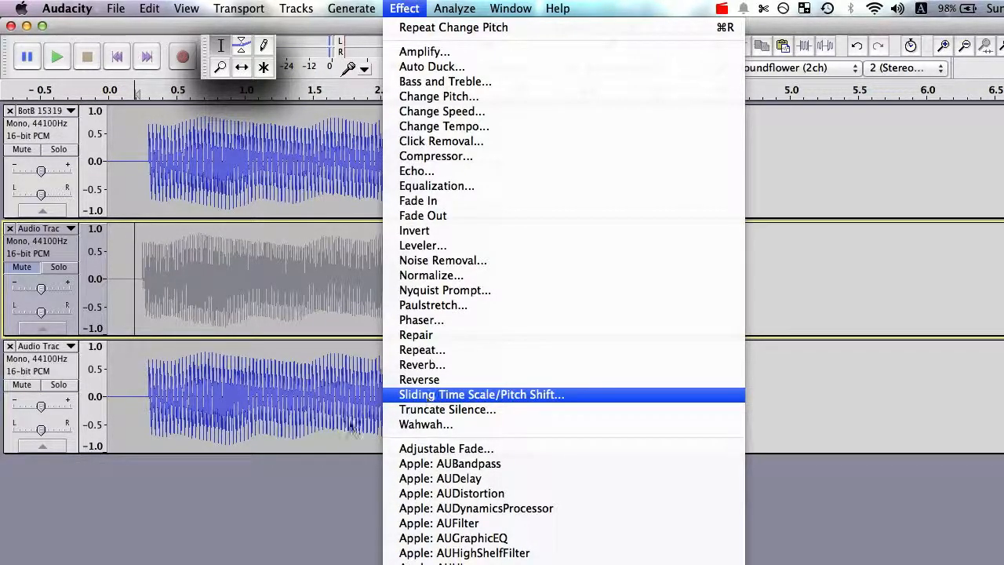
pyautogui.click(314, 454)
pyautogui.click(29, 268)
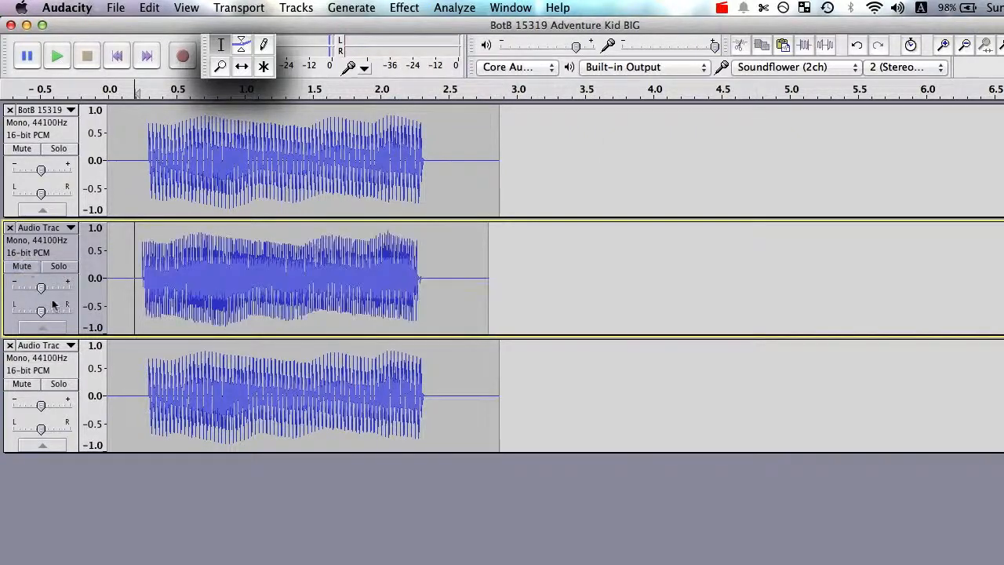
# Solo the bottom track and play its unprocessed tone
pyautogui.click(58, 383)
pyautogui.press('space')
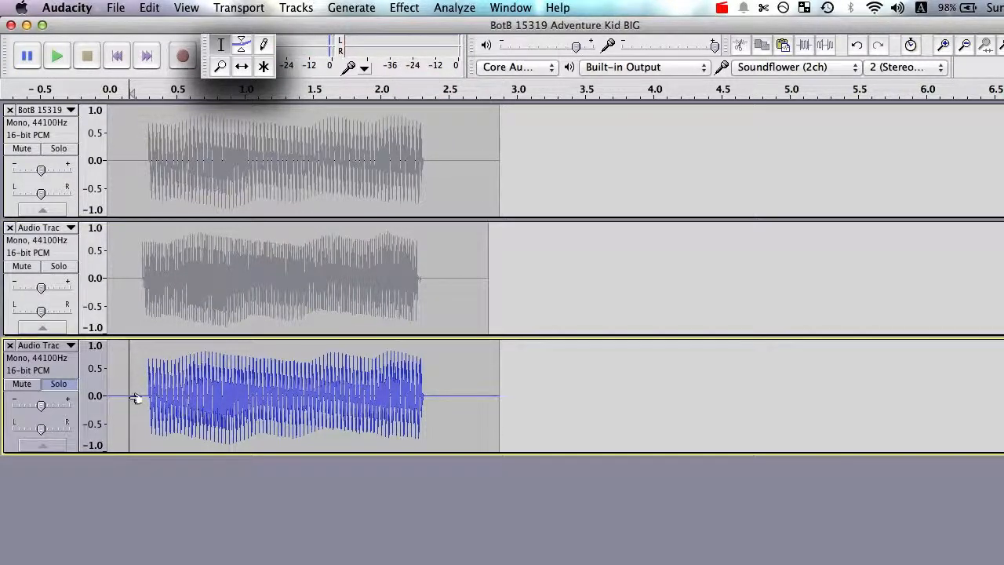
# Select the bottom track's tone from about 0.2 to 2.5 s and open Sliding Time Scale/Pitch Shift for it
pyautogui.moveTo(131, 396); pyautogui.dragTo(450, 397)
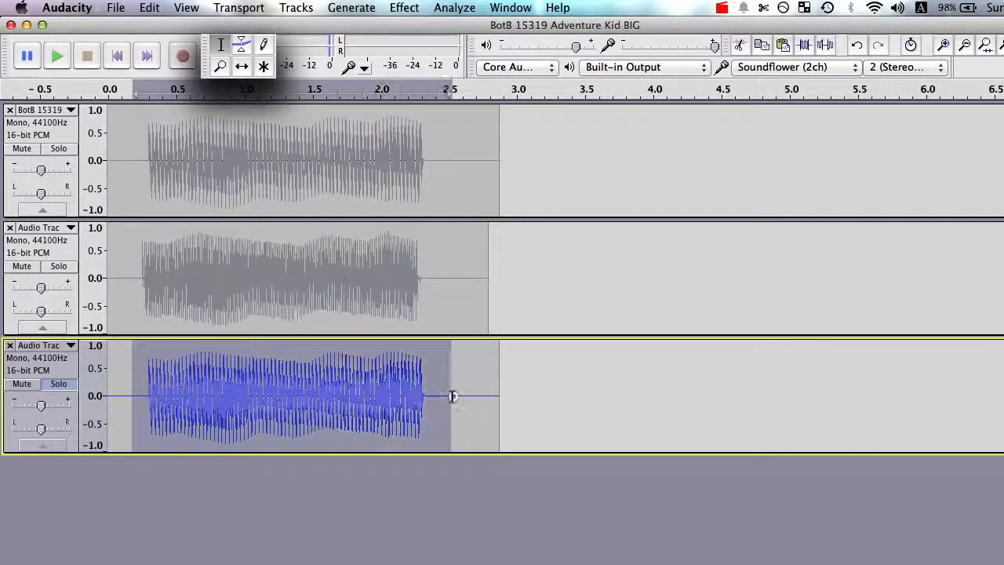
pyautogui.click(402, 8)
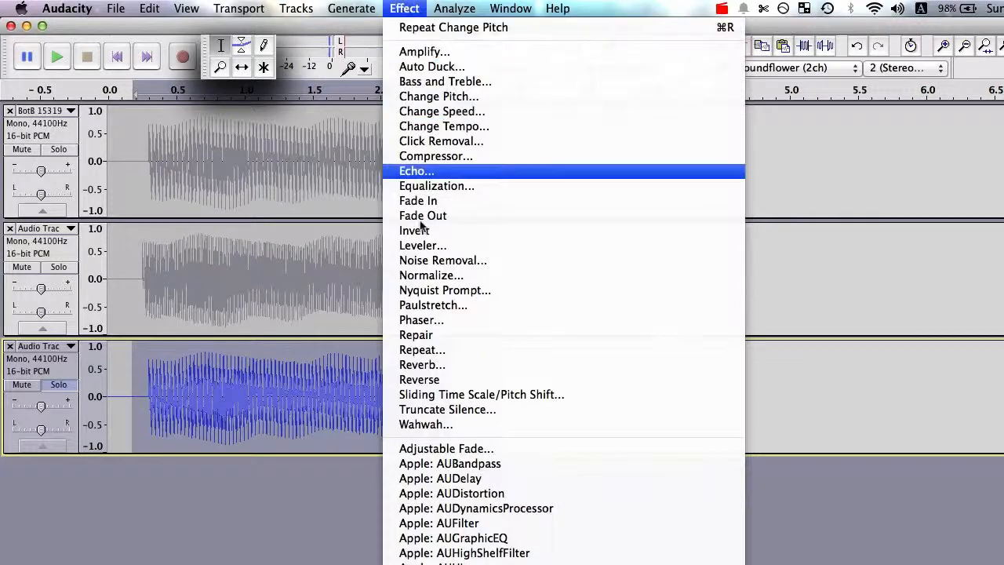
pyautogui.click(428, 396)
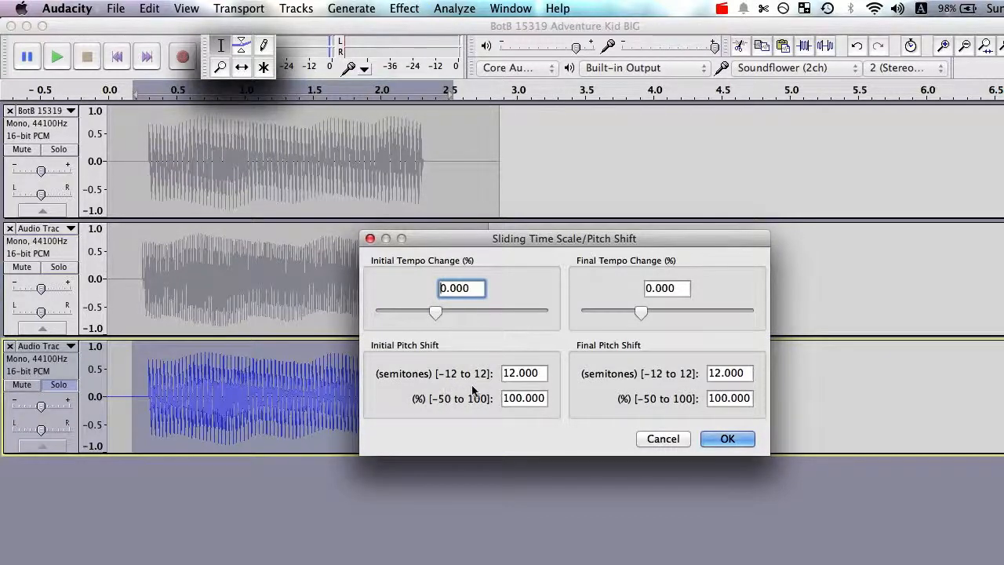
pyautogui.click(539, 373)
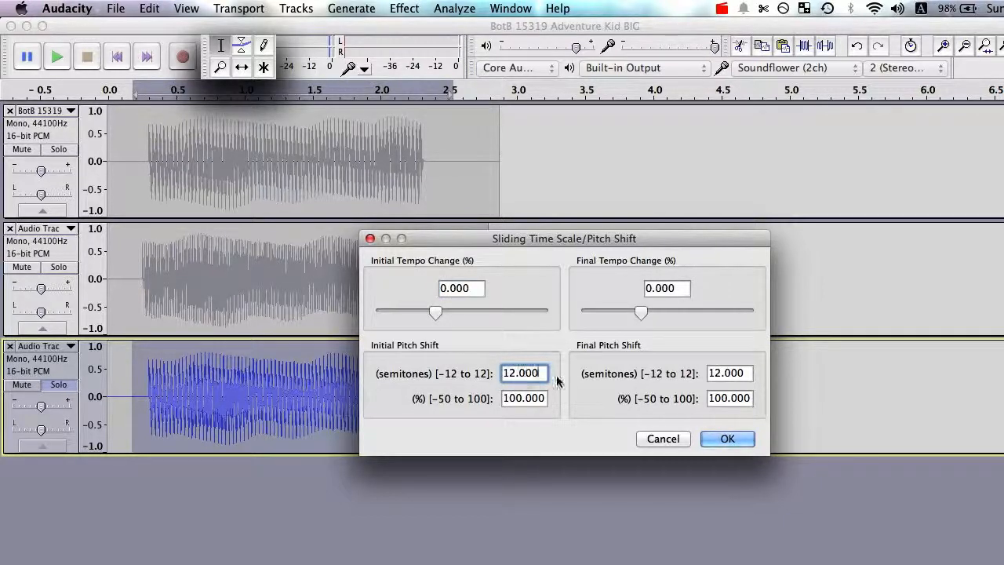
pyautogui.moveTo(505, 373); pyautogui.dragTo(555, 373)
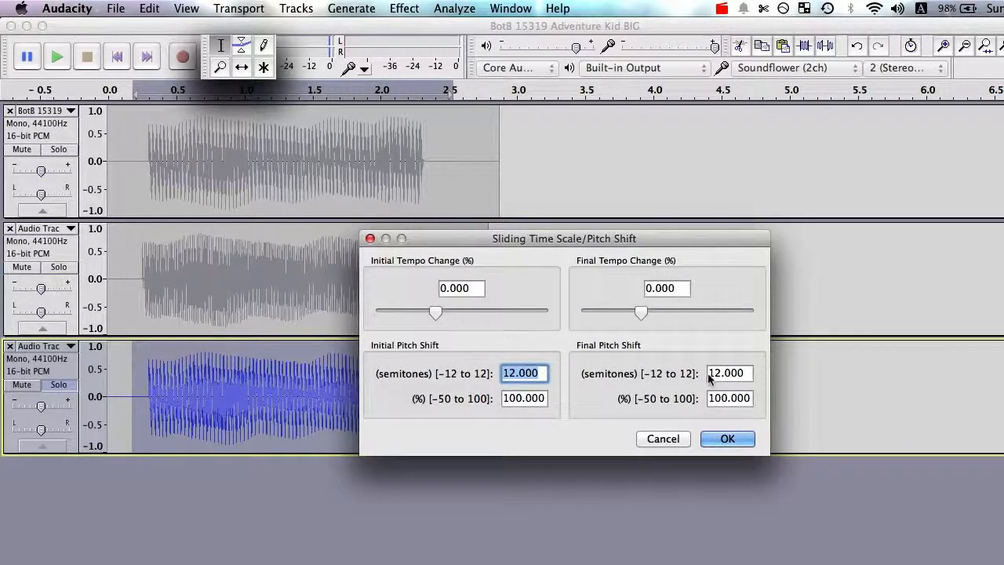
pyautogui.moveTo(712, 374); pyautogui.dragTo(753, 374)
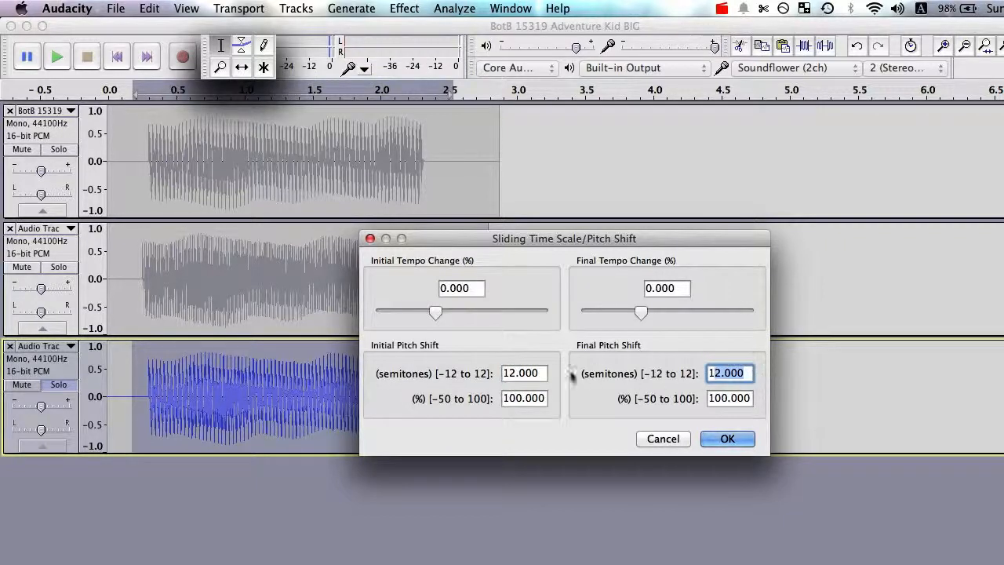
pyautogui.click(510, 373)
pyautogui.moveTo(503, 399); pyautogui.dragTo(539, 400)
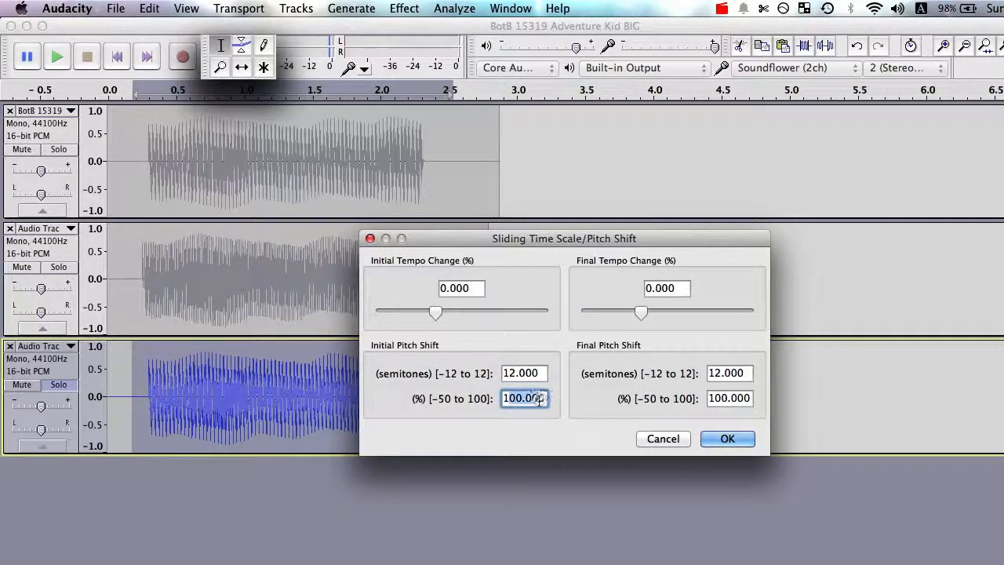
# Apply the effect with initial and final pitch shifts of 12 semitones and both tempo changes at 0%
pyautogui.click(719, 373)
pyautogui.press('BackSpace')
pyautogui.write('0')
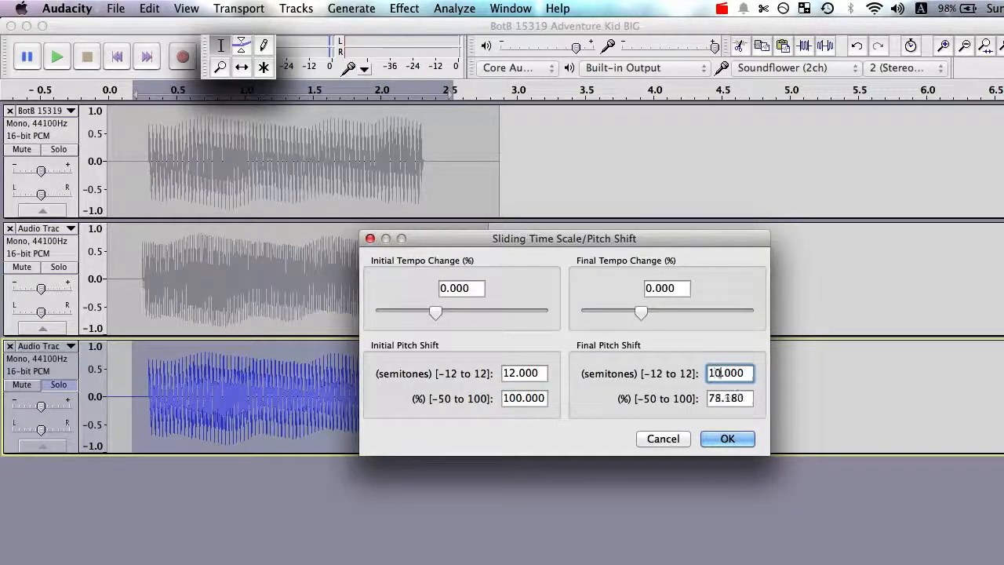
pyautogui.press('BackSpace')
pyautogui.write('2')
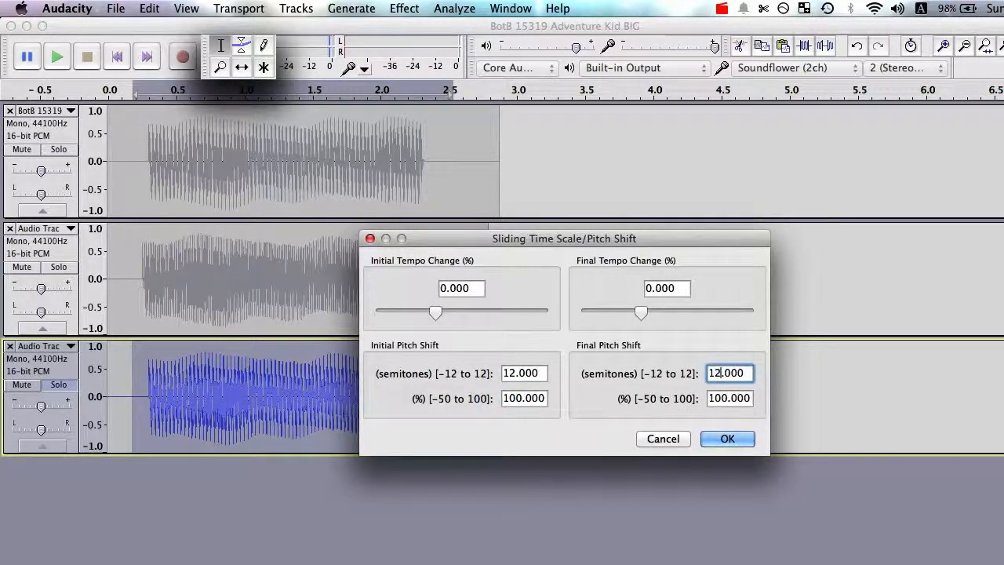
pyautogui.click(515, 374)
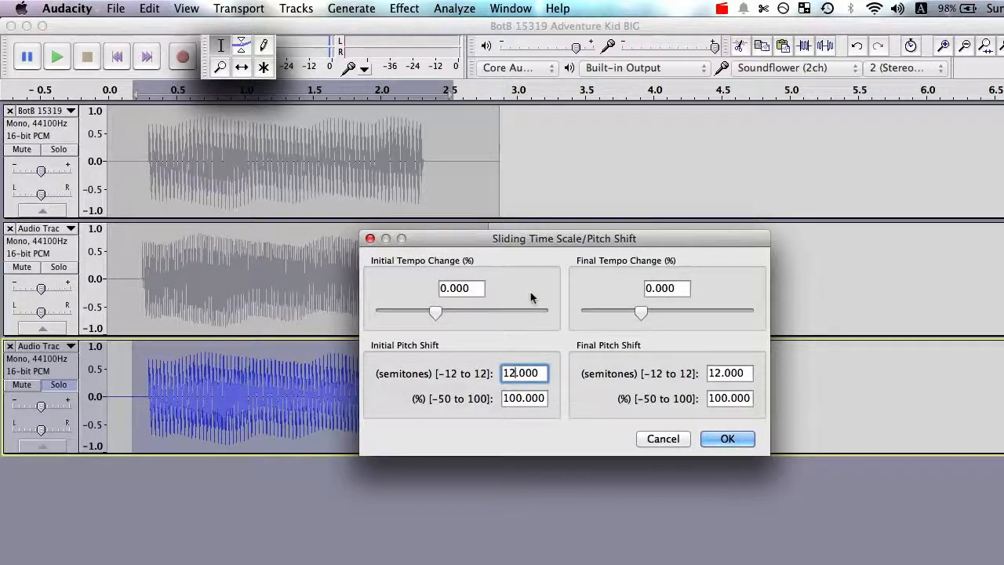
pyautogui.moveTo(516, 244); pyautogui.dragTo(529, 264)
pyautogui.click(739, 461)
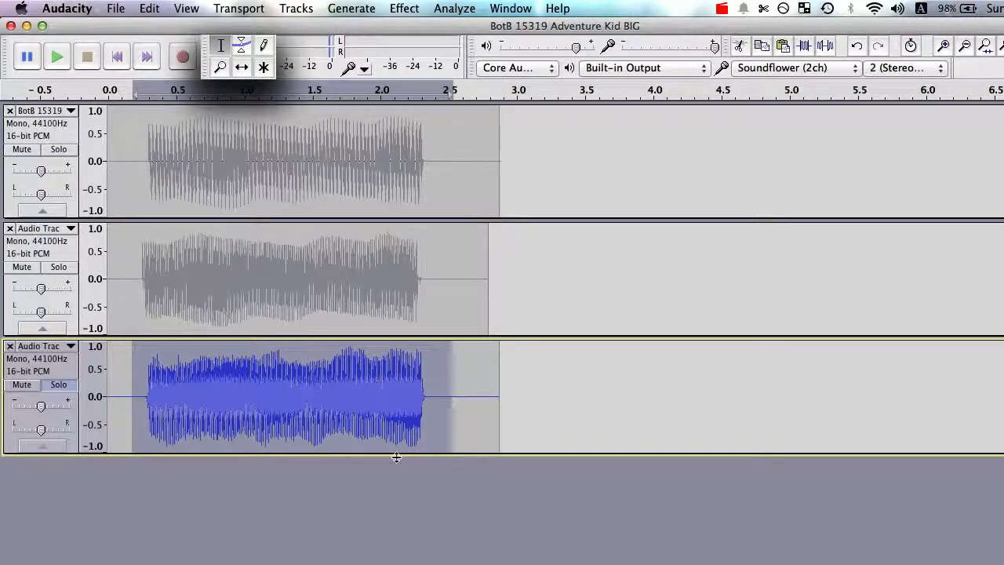
# Play the pitch-shifted bottom track alone, then turn its solo off
pyautogui.press('space')
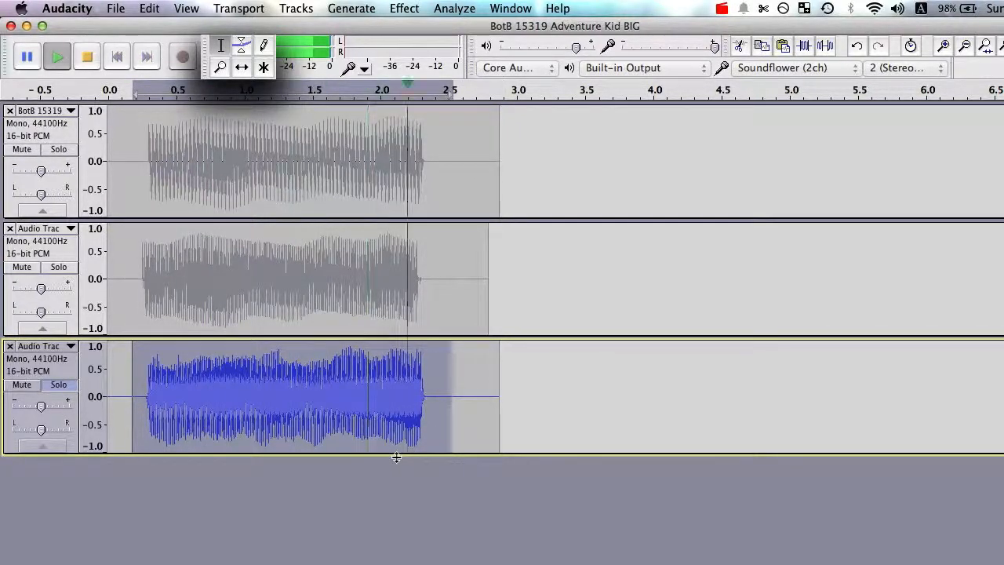
pyautogui.click(61, 385)
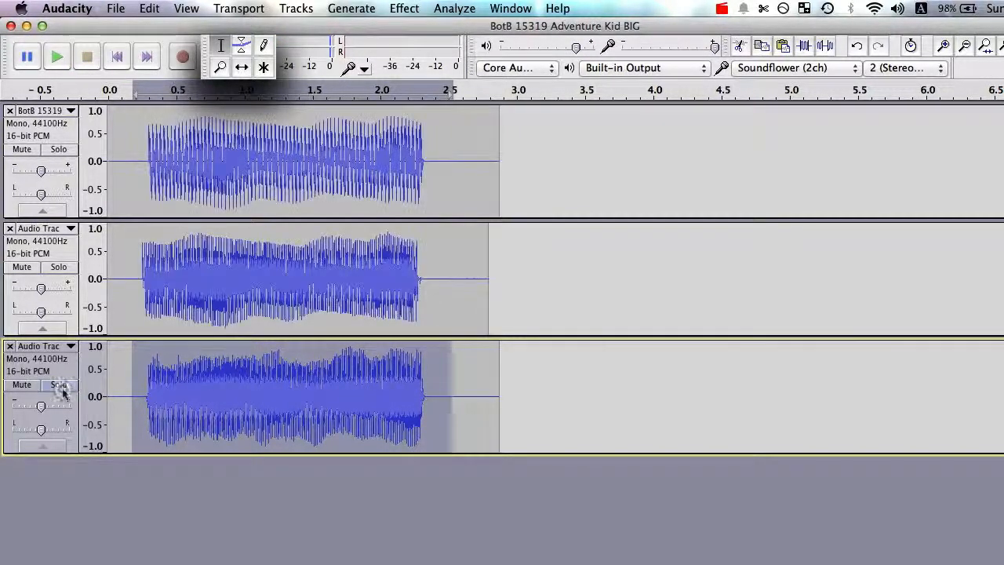
# Play the second track alone, then play the third track alone to compare the two pitch-shifted tones
pyautogui.click(59, 267)
pyautogui.press('space')
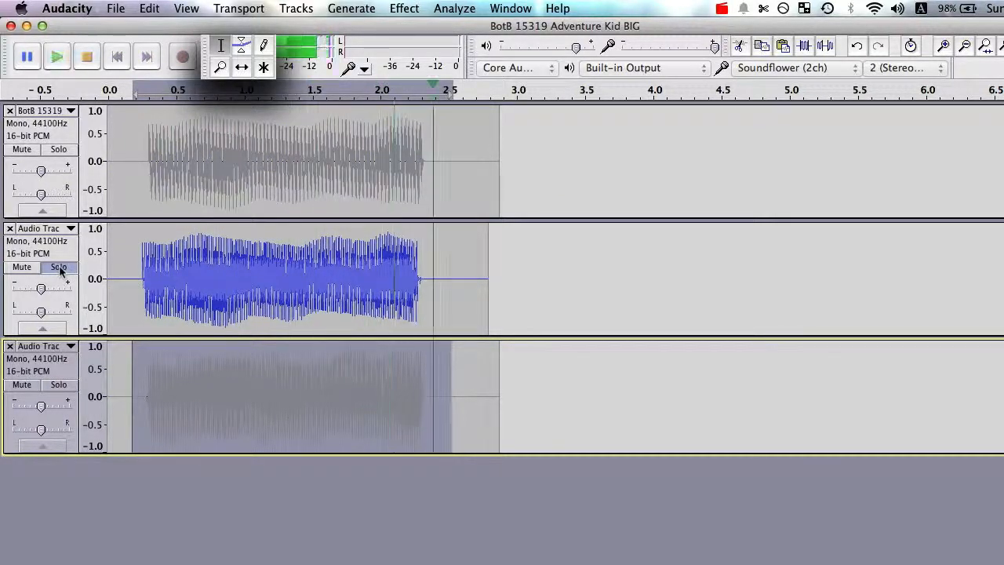
pyautogui.click(59, 267)
pyautogui.click(60, 385)
pyautogui.press('space')
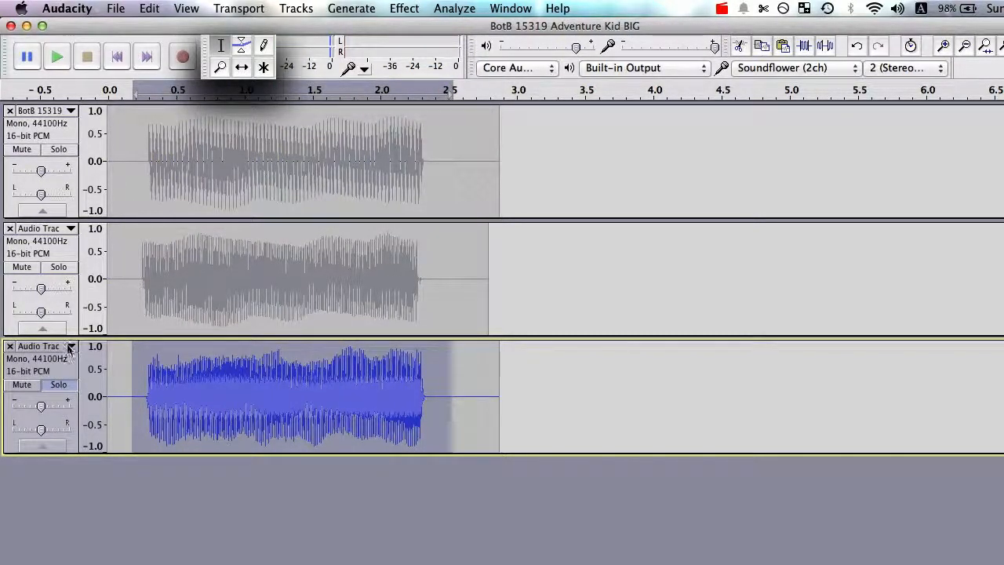
# Solo the original top track alongside the third track, lower the third track's gain slightly and play both together
pyautogui.click(58, 150)
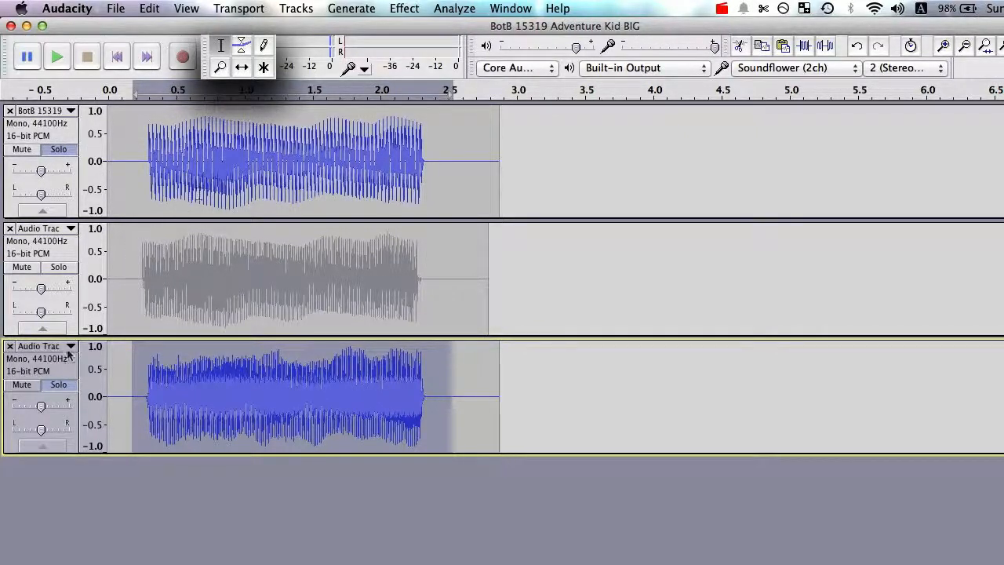
pyautogui.moveTo(41, 408); pyautogui.dragTo(28, 414)
pyautogui.press('space')
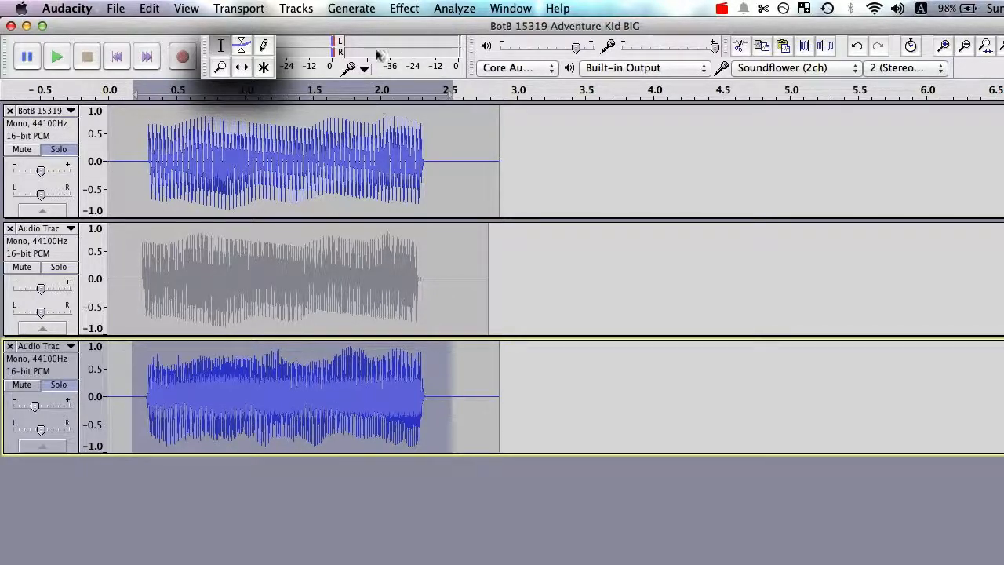
pyautogui.click(403, 8)
pyautogui.click(404, 8)
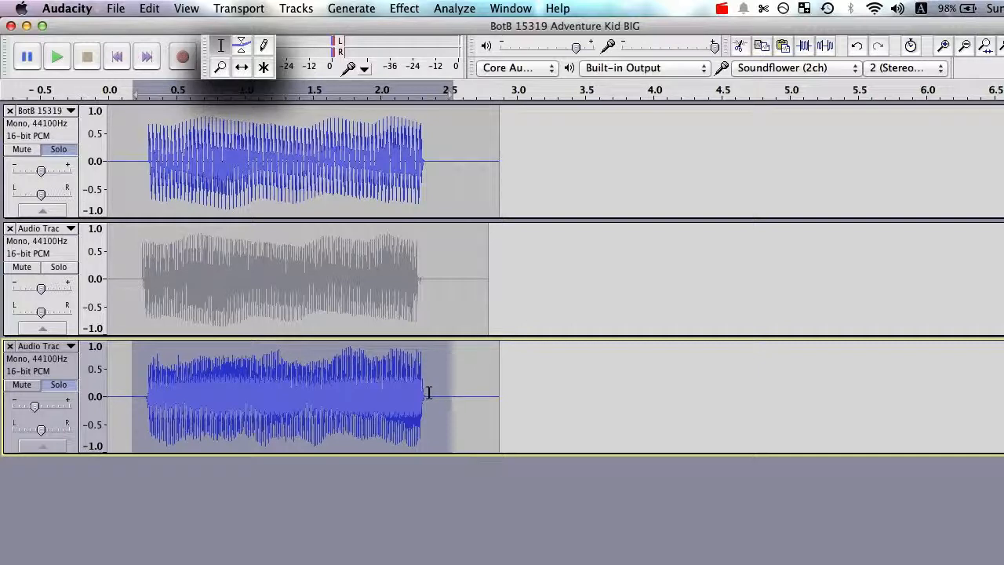
pyautogui.click(44, 364)
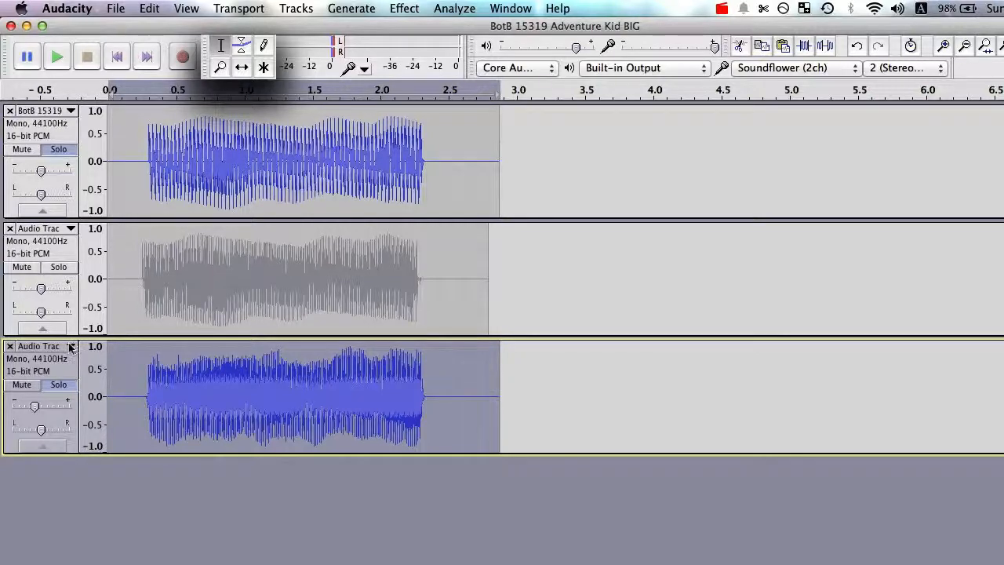
pyautogui.click(513, 385)
pyautogui.keyDown('shift'); pyautogui.click(489, 387); pyautogui.keyUp('shift')
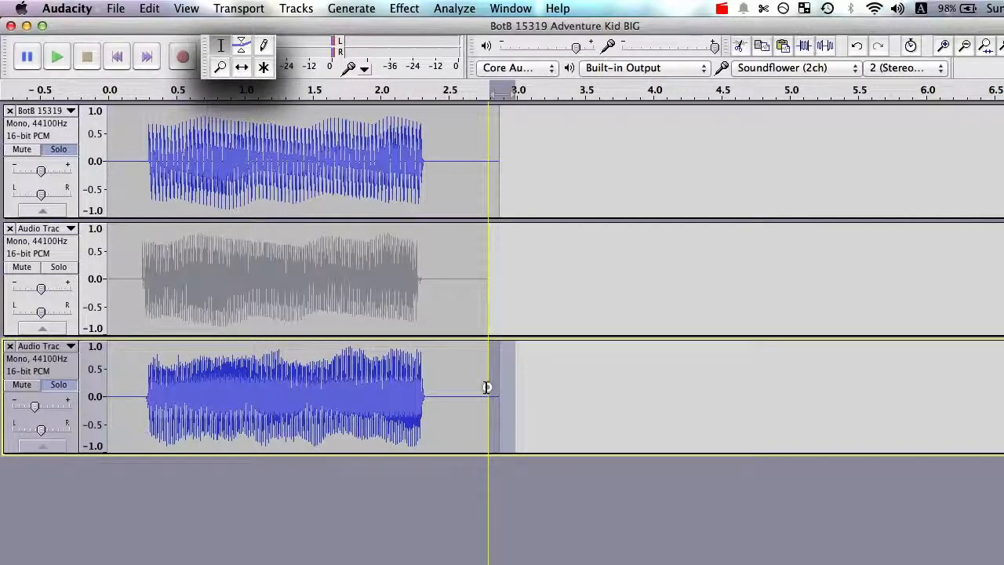
pyautogui.moveTo(486, 387); pyautogui.dragTo(107, 368)
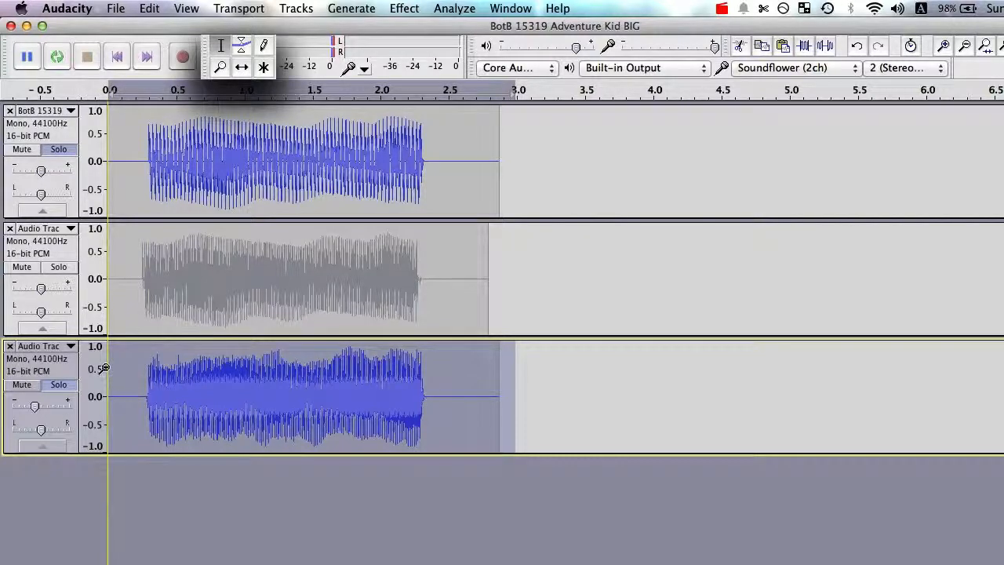
# Add a new mono audio track and paste the copied original tone at its start
pyautogui.press('super+shift+n')
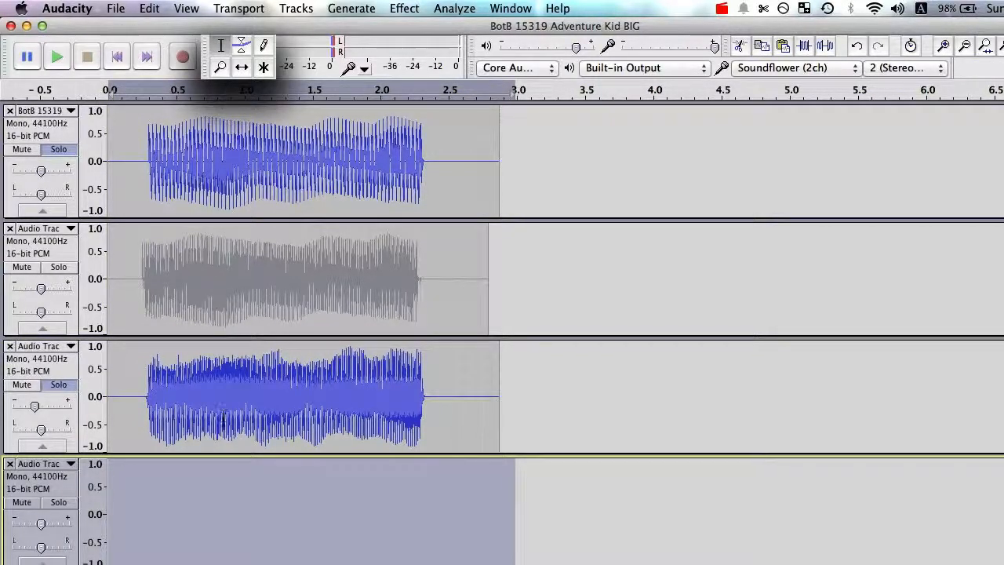
pyautogui.click(117, 58)
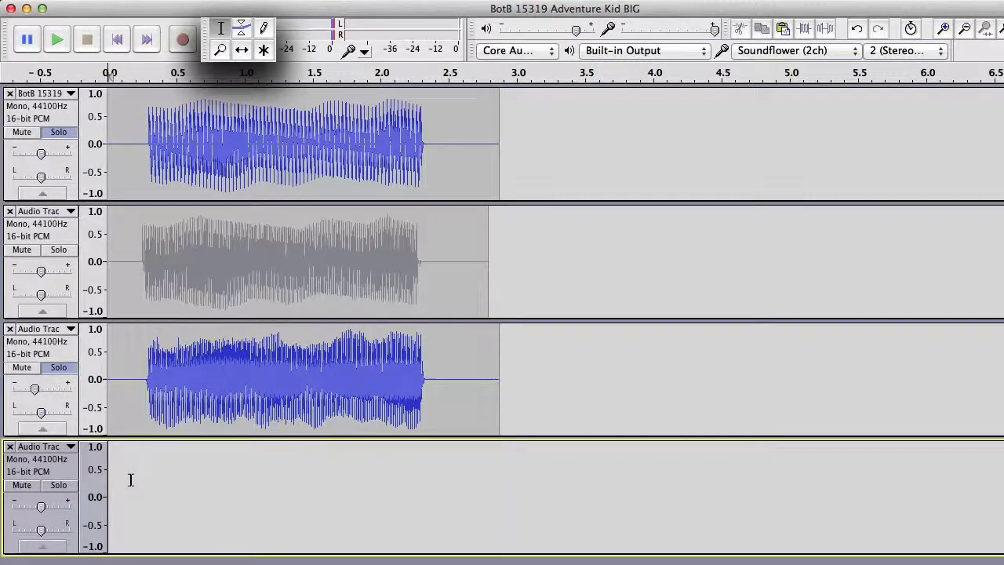
pyautogui.press('super+v')
# Solo only the new fourth track, turning off solo on the first and third tracks, and play it
pyautogui.click(59, 485)
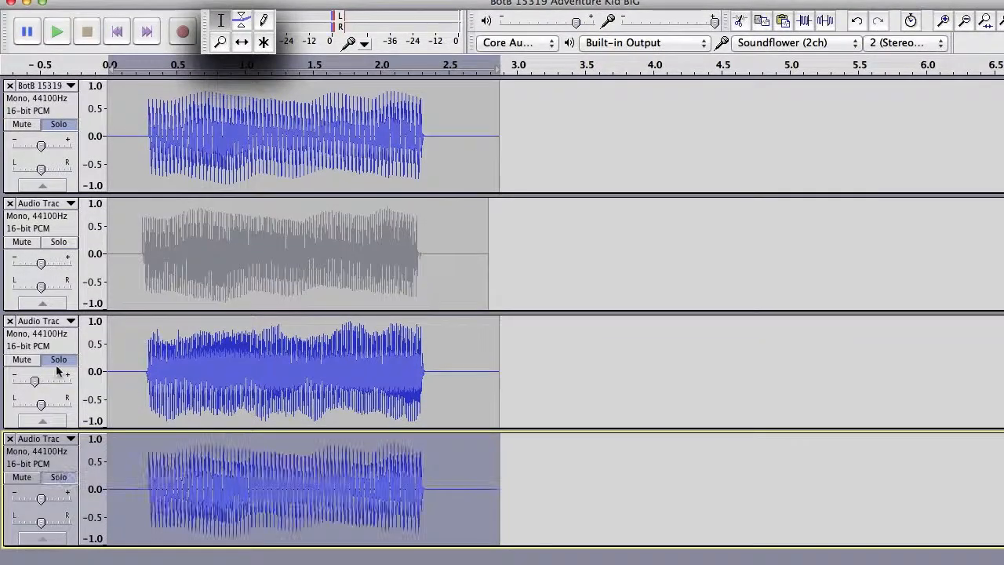
pyautogui.click(59, 367)
pyautogui.click(60, 125)
pyautogui.press('space')
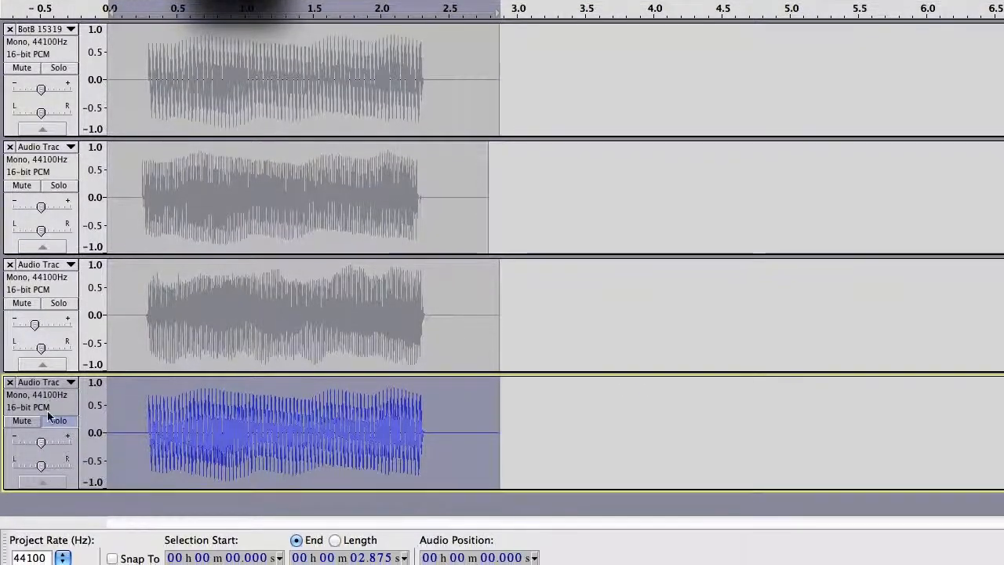
# Set the fourth track's sample rate to 88200 Hz and play the sped-up tone
pyautogui.click(38, 401)
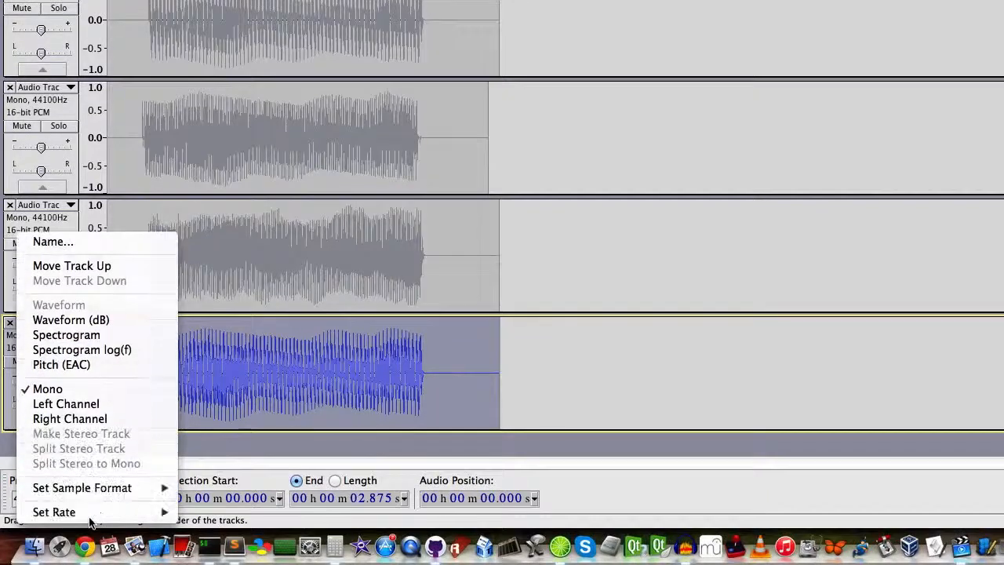
pyautogui.moveTo(98, 514)
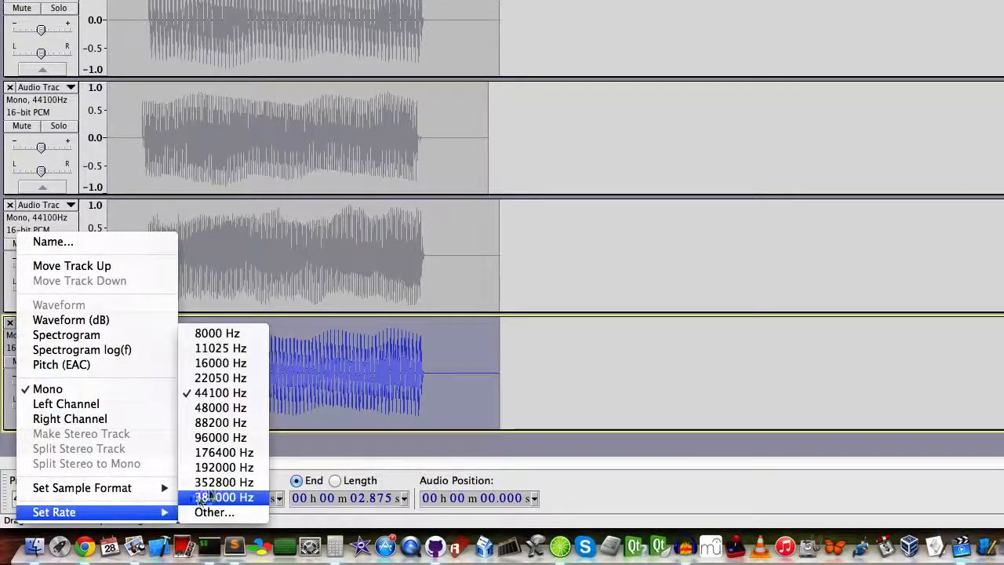
pyautogui.click(221, 424)
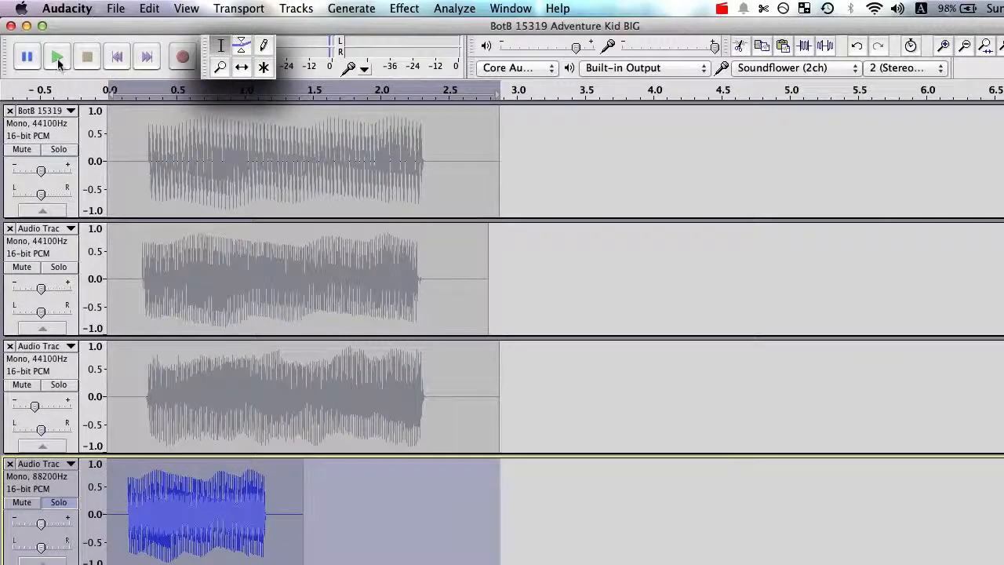
pyautogui.click(57, 62)
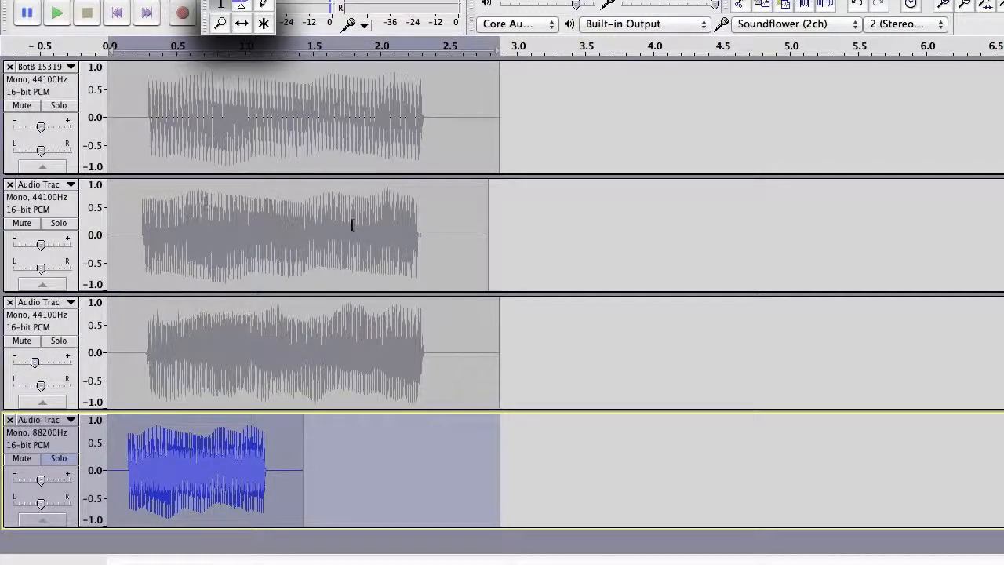
pyautogui.moveTo(428, 352); pyautogui.dragTo(128, 350)
pyautogui.click(406, 8)
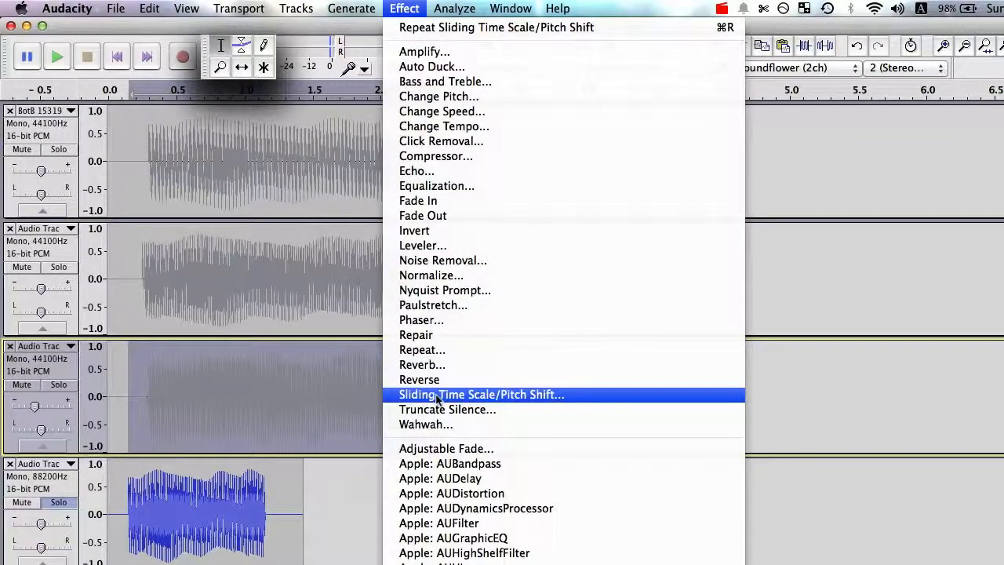
pyautogui.click(802, 368)
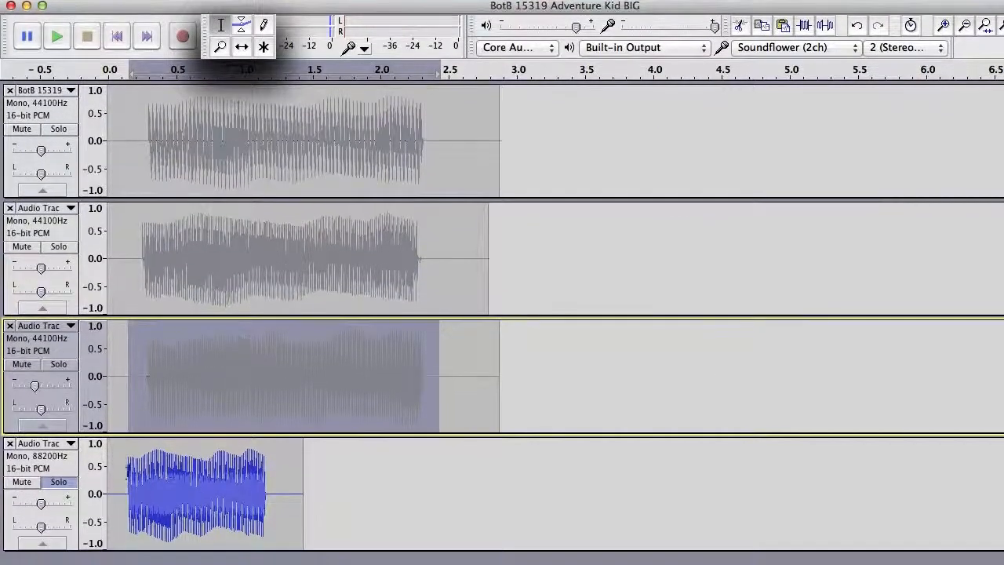
# Select the whole fourth track and set its sample rate to 22050 Hz
pyautogui.moveTo(127, 482); pyautogui.dragTo(304, 482)
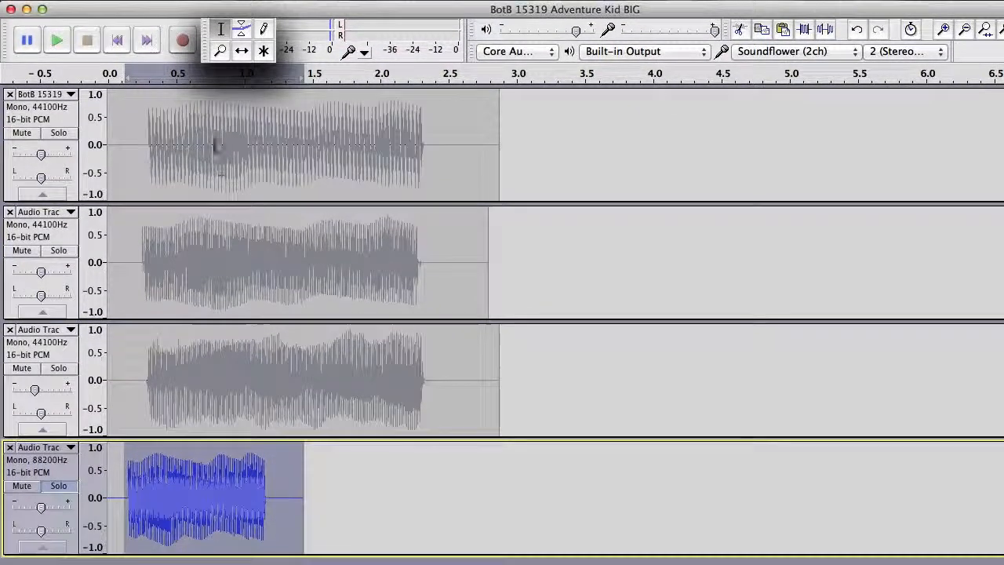
pyautogui.click(55, 467)
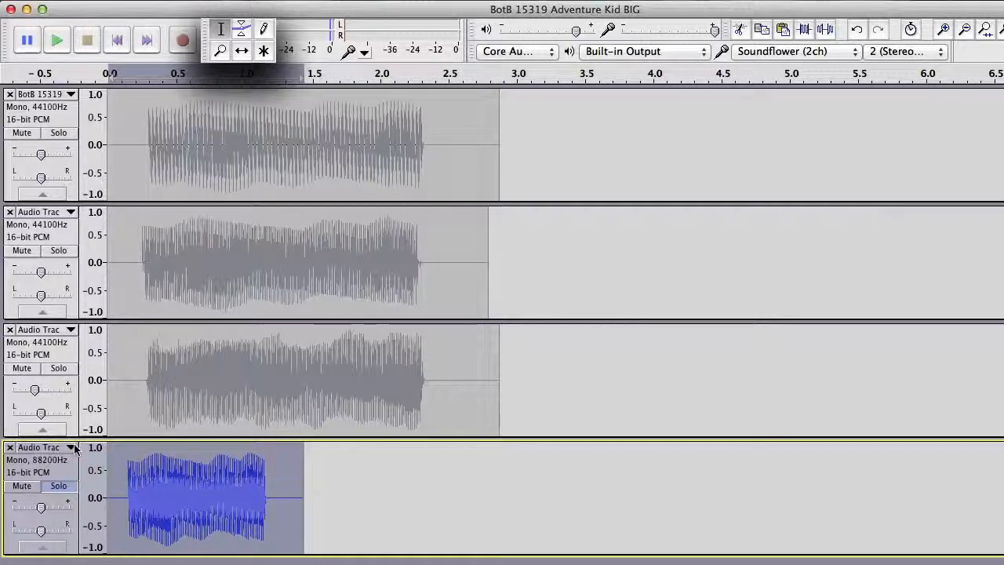
pyautogui.click(72, 447)
pyautogui.moveTo(100, 564)
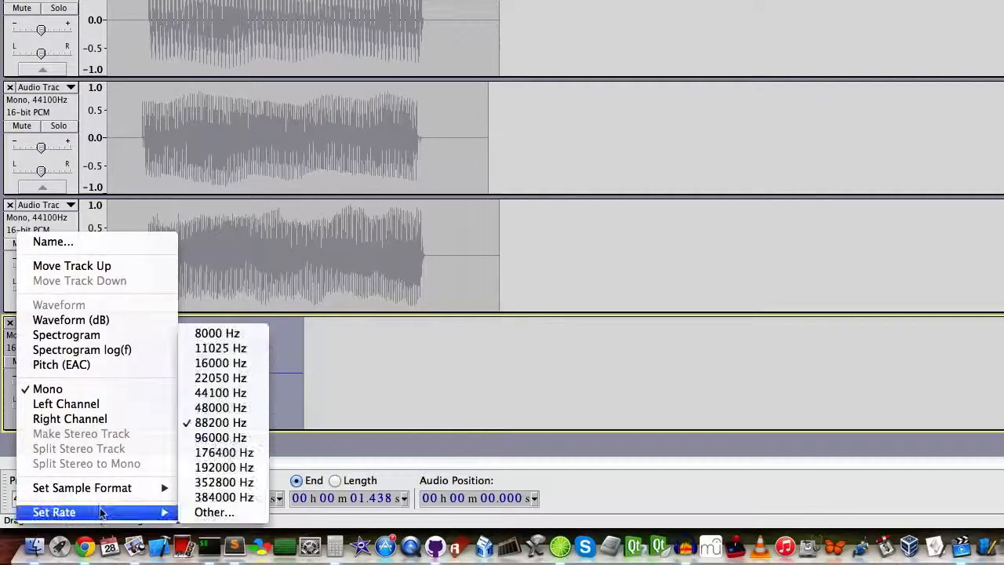
pyautogui.click(227, 378)
# Play the slowed fourth track in solo, restarting from just before its tone at about 0.6 s
pyautogui.click(33, 362)
pyautogui.click(52, 363)
pyautogui.click(53, 363)
pyautogui.press('space')
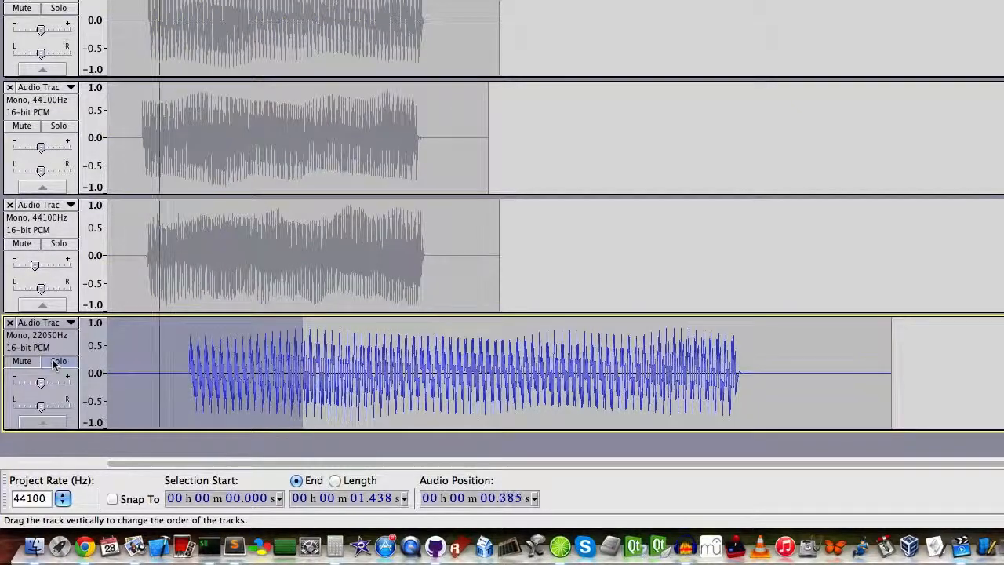
pyautogui.click(185, 370)
pyautogui.press('space')
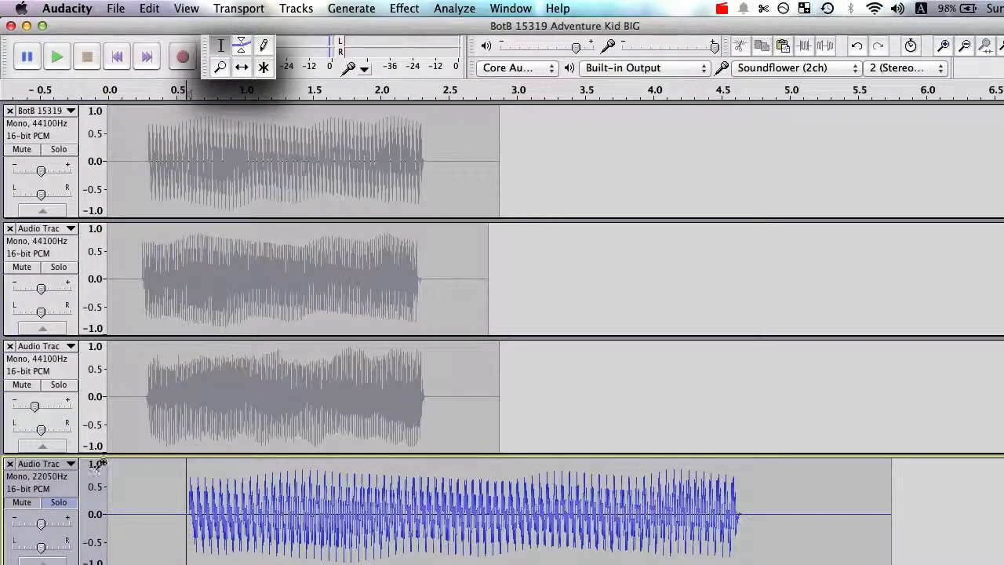
# Add a fifth mono audio track and paste the copied original tone at 0 s
pyautogui.press('super+shift+n')
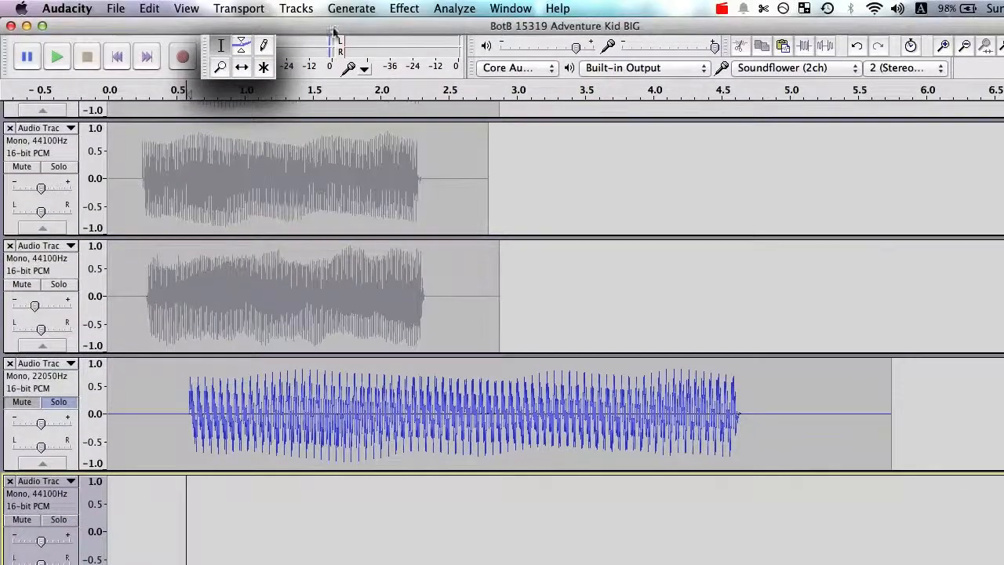
pyautogui.click(118, 57)
pyautogui.press('super+v')
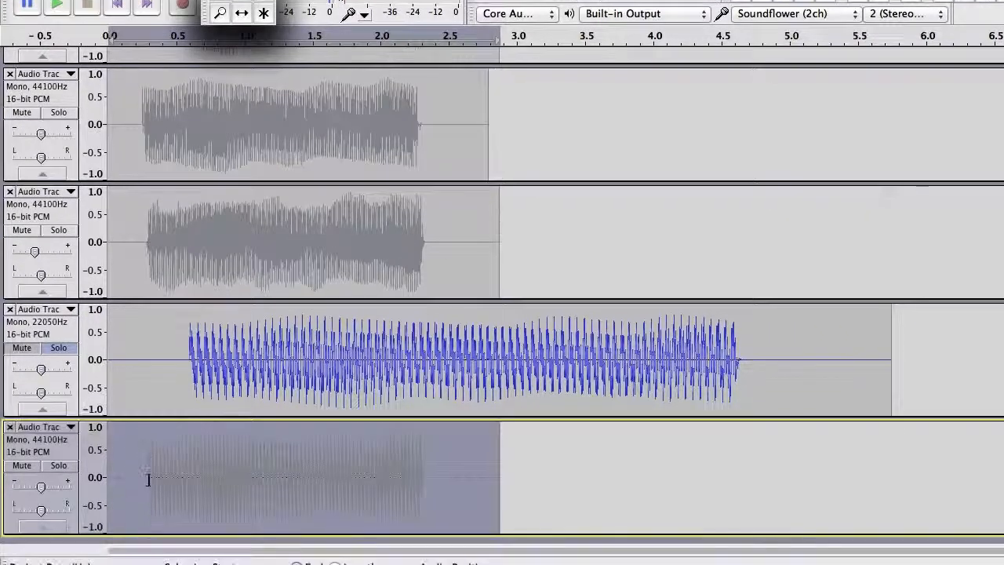
# Place the cursor just before the fifth track's tone and solo this track instead of the 22050 Hz one
pyautogui.click(149, 531)
pyautogui.click(142, 472)
pyautogui.click(59, 347)
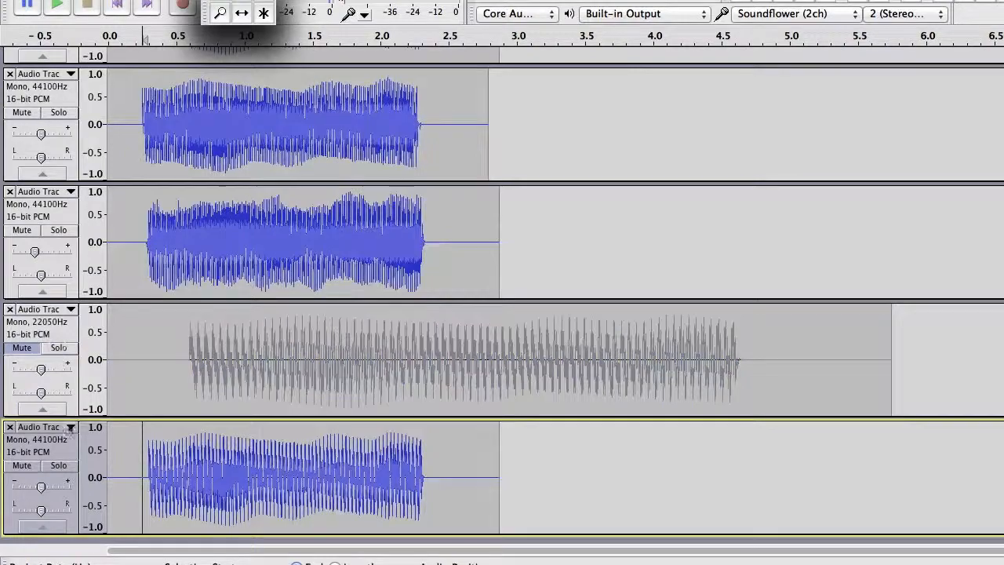
pyautogui.click(59, 465)
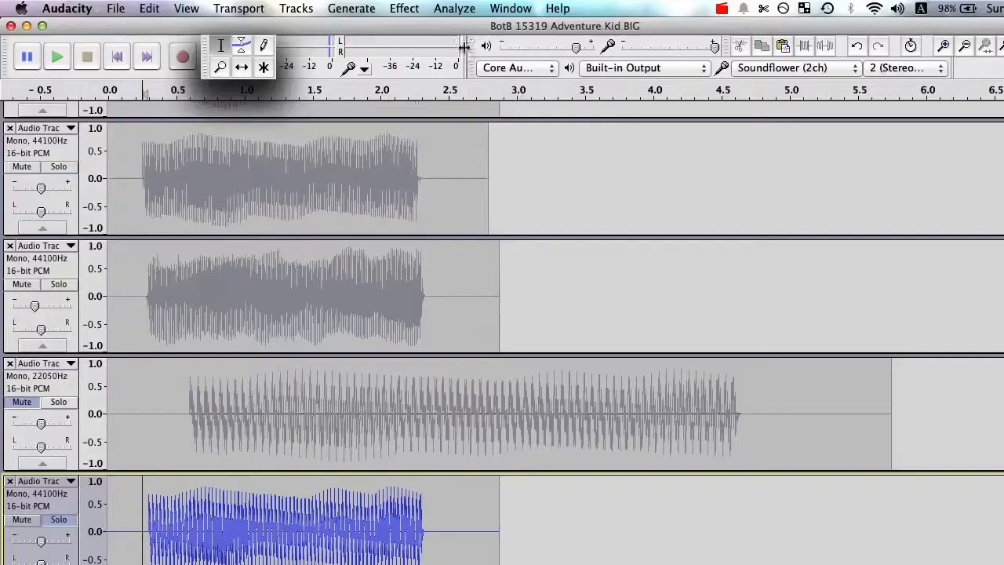
# Apply Change Pitch from F10 to F9, a shift of -12 semitones, and check the waveforms of the tracks
pyautogui.click(451, 8)
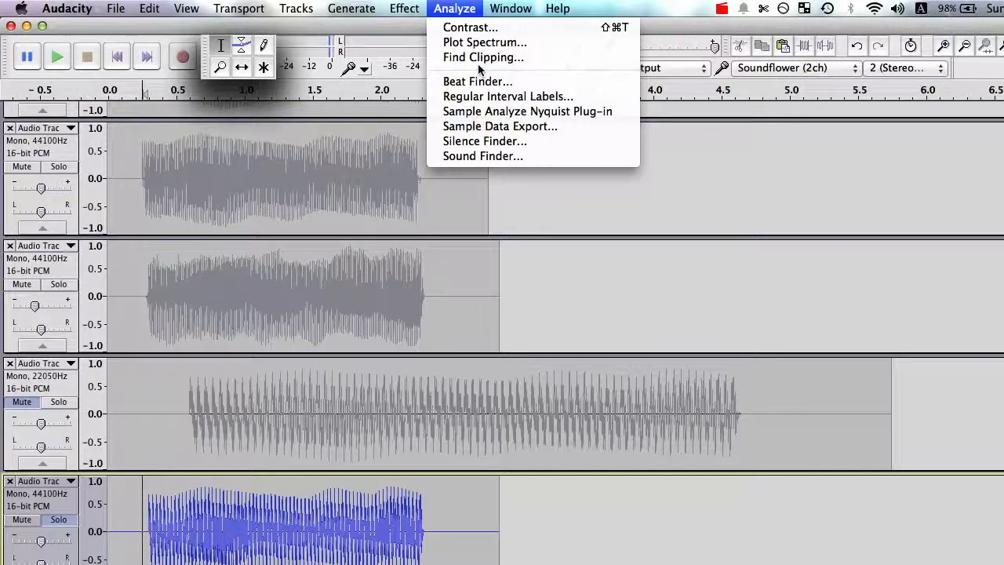
pyautogui.moveTo(406, 9)
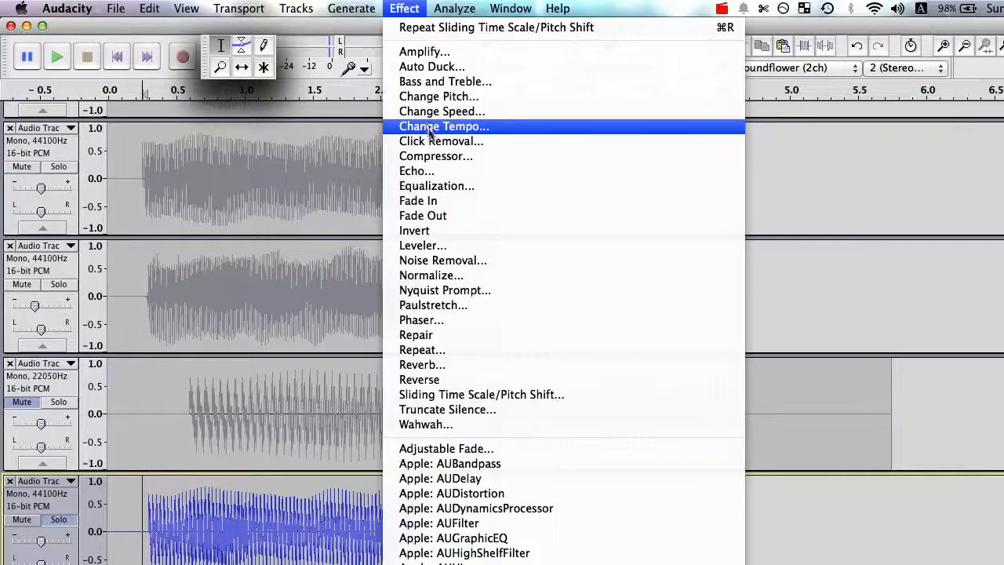
pyautogui.click(439, 96)
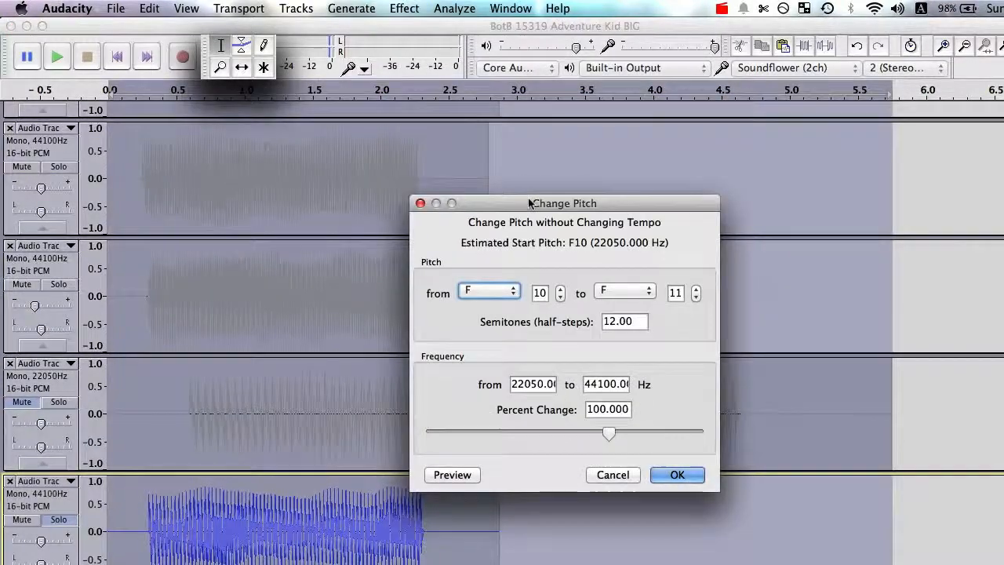
pyautogui.doubleClick(675, 293)
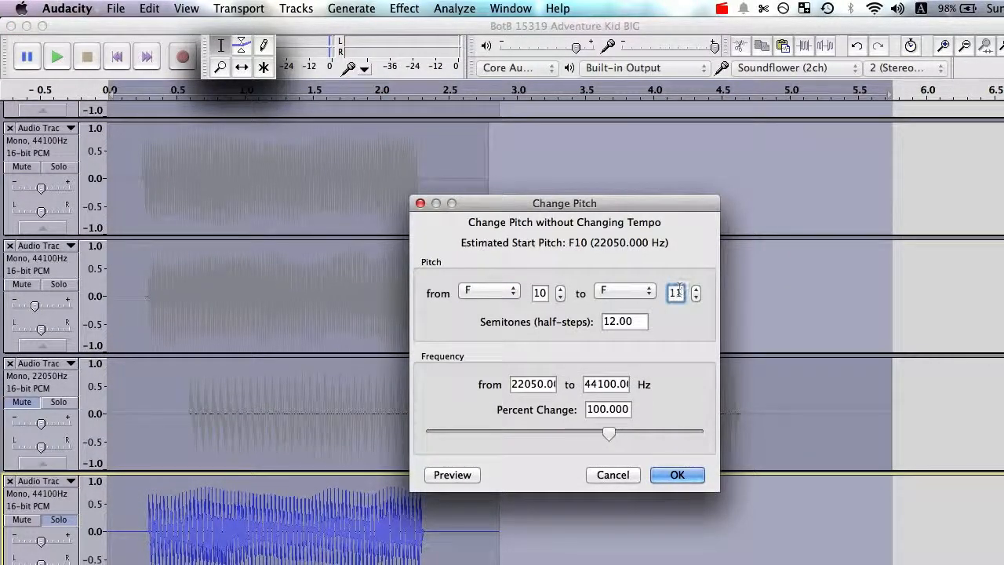
pyautogui.write('79')
pyautogui.doubleClick(675, 293)
pyautogui.write('9')
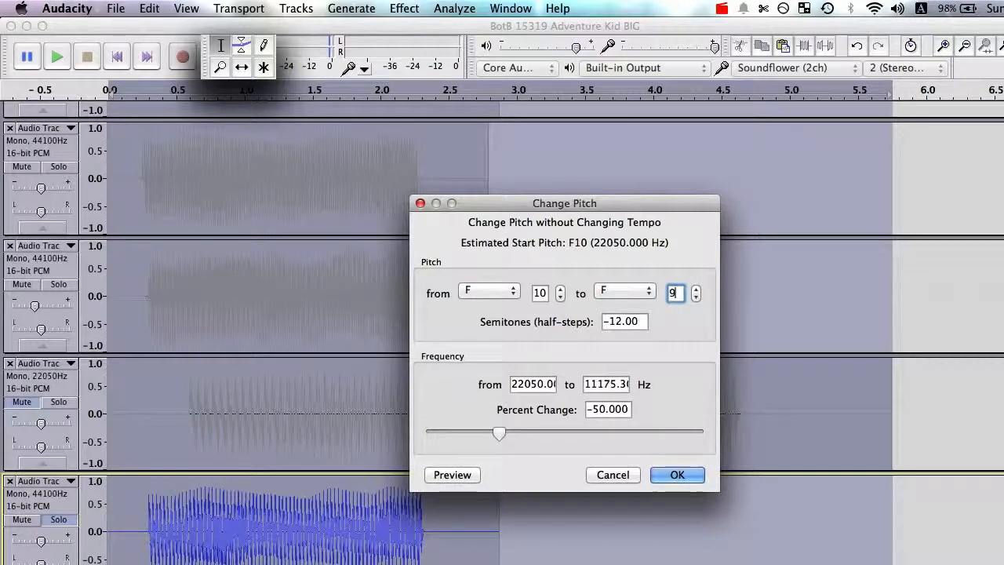
pyautogui.click(677, 475)
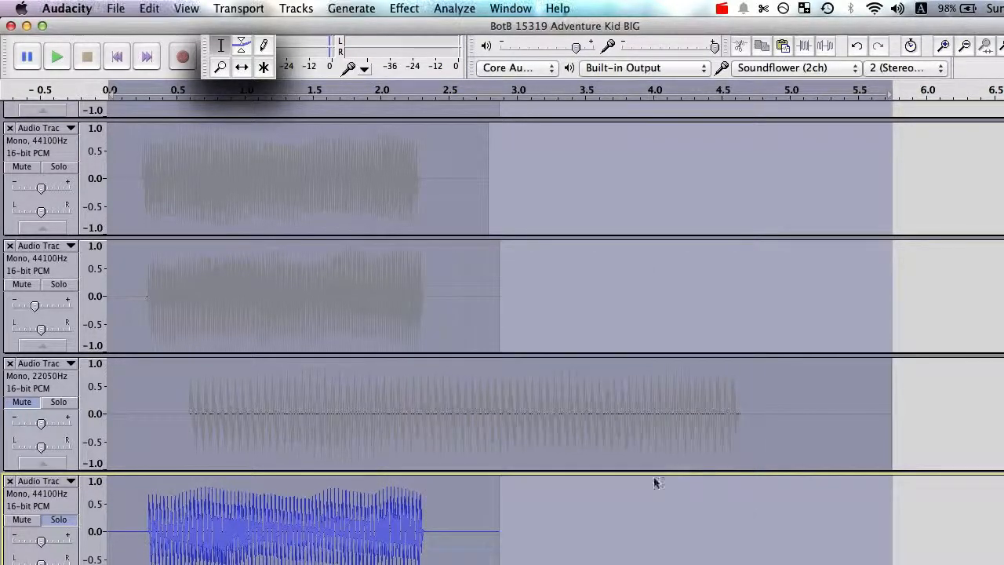
pyautogui.scroll(3, 171, 477)
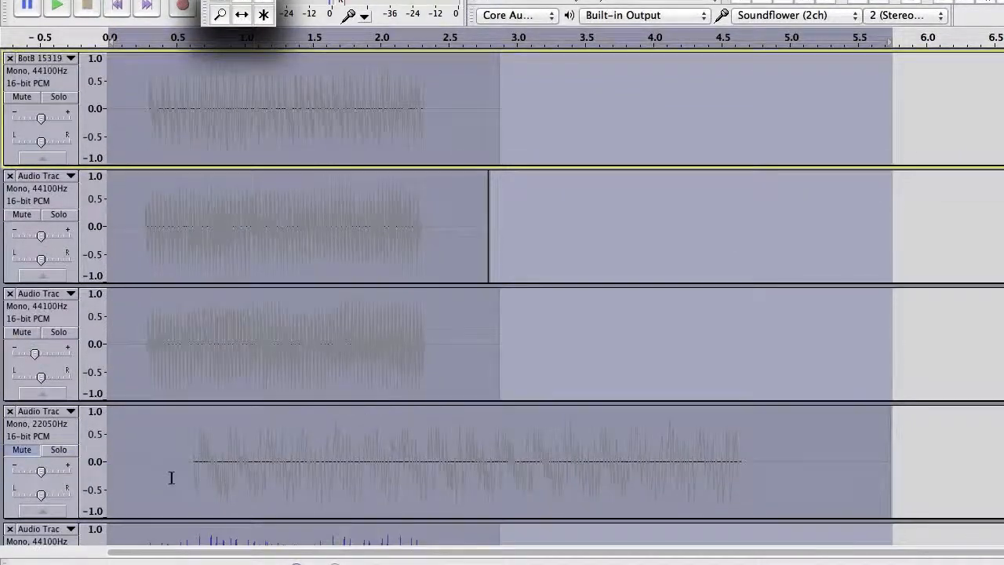
pyautogui.scroll(-3, 213, 404)
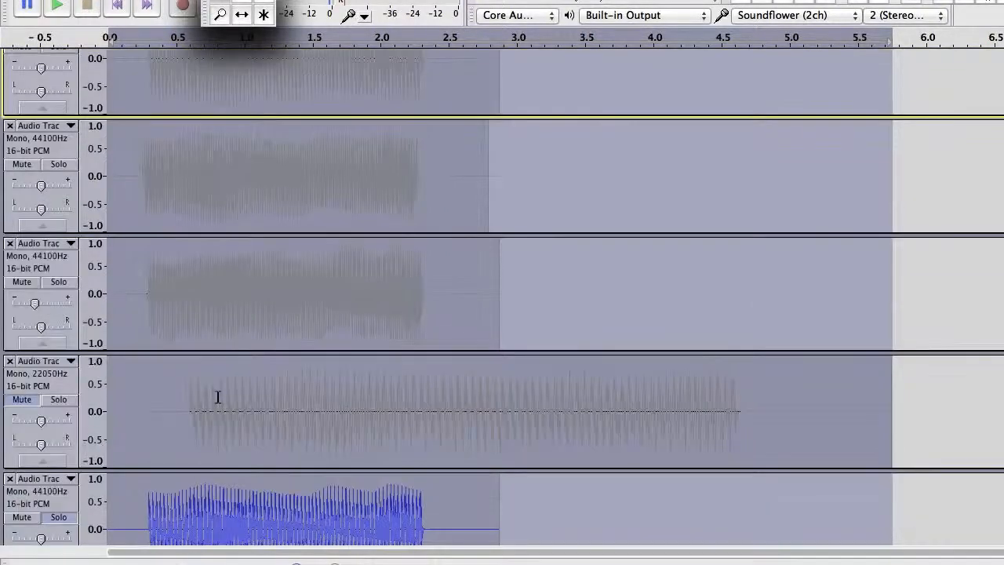
# Step back and forth through the edit history and end on the fifth track with the unshifted pasted tone
pyautogui.click(515, 455)
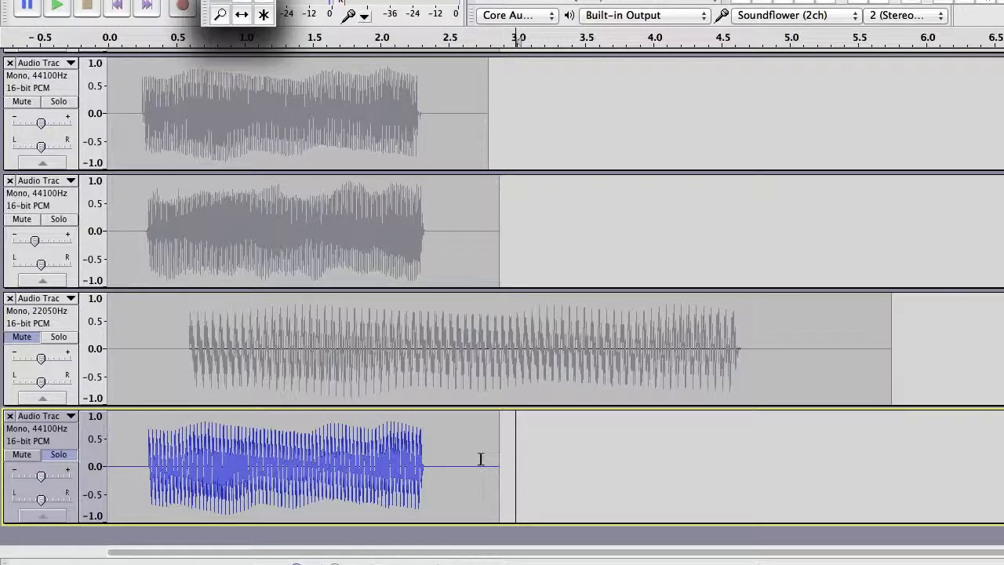
pyautogui.press('super+z')
pyautogui.press('super+z')
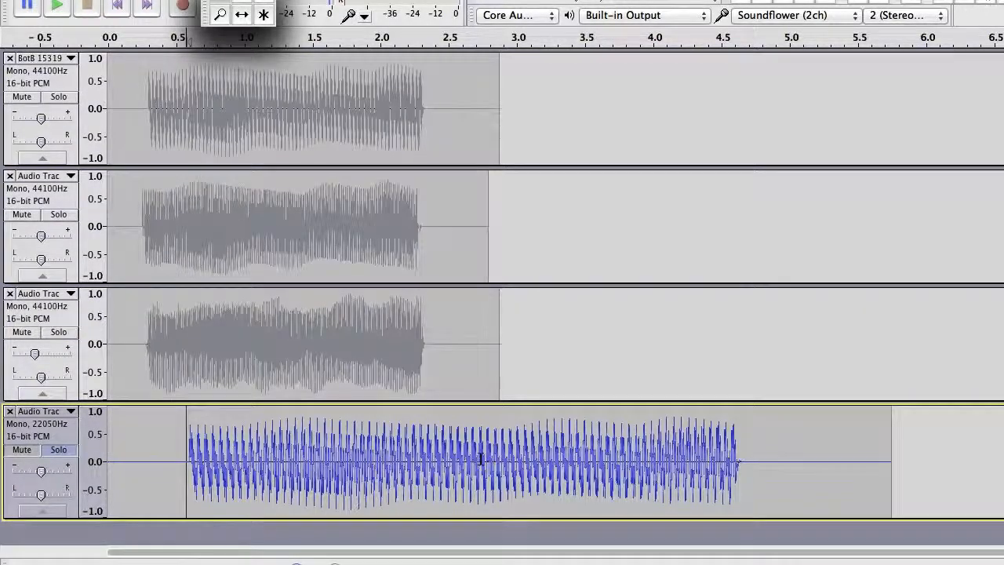
pyautogui.press('super+shift+z')
pyautogui.press('super+z')
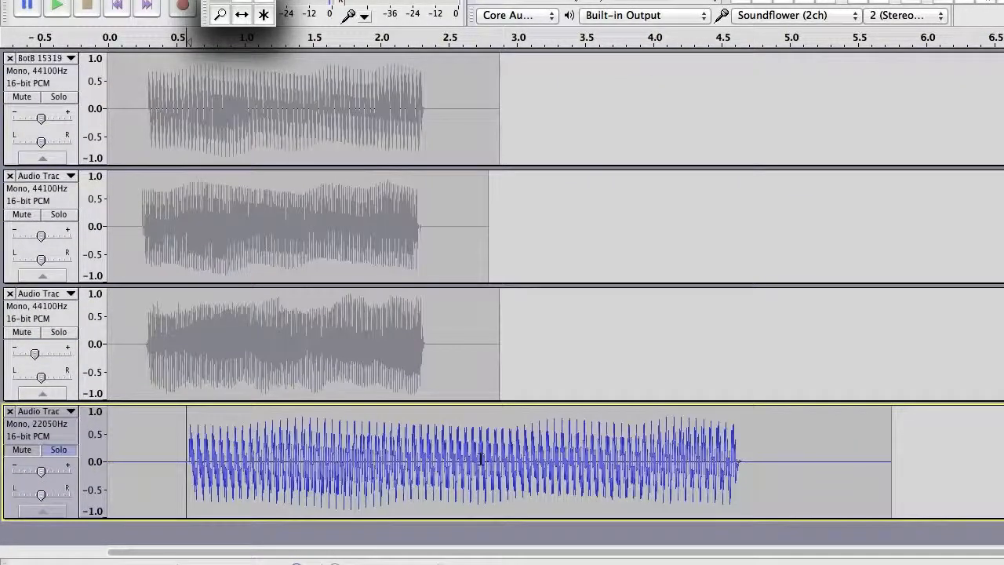
pyautogui.press('super+z')
pyautogui.press('super+shift+z')
pyautogui.press('super+shift+z')
pyautogui.press('super+shift+z')
pyautogui.press('super+z')
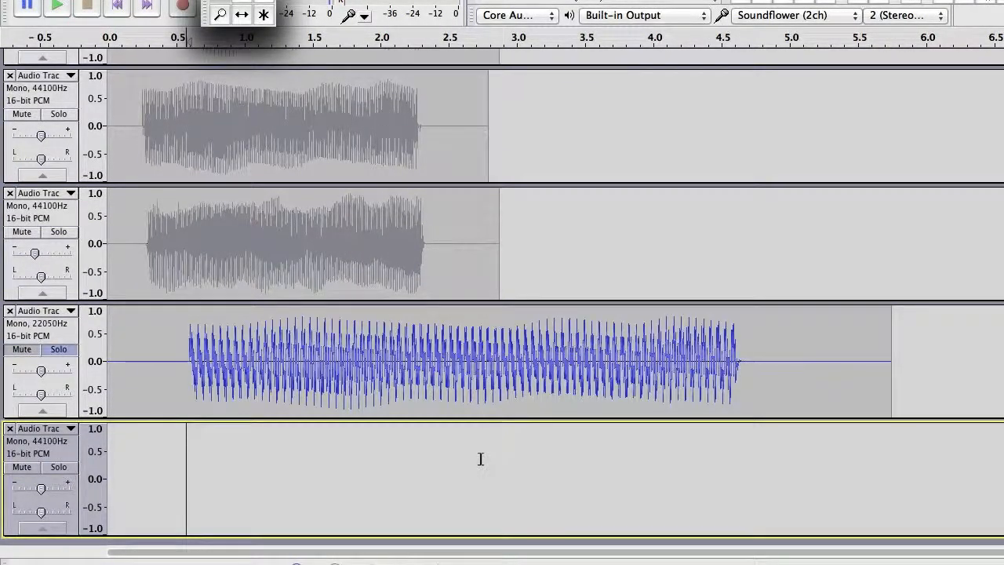
pyautogui.press('super+shift+z')
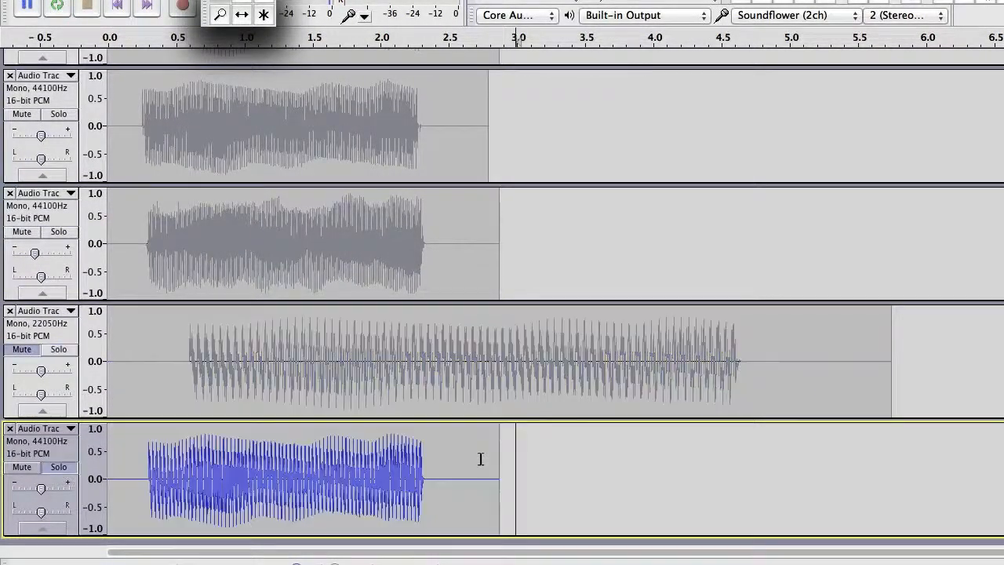
# Select the fifth track's tone from about 0.1 s to 2.6 s and repeat the last Change Pitch effect on it
pyautogui.moveTo(468, 462); pyautogui.dragTo(117, 477)
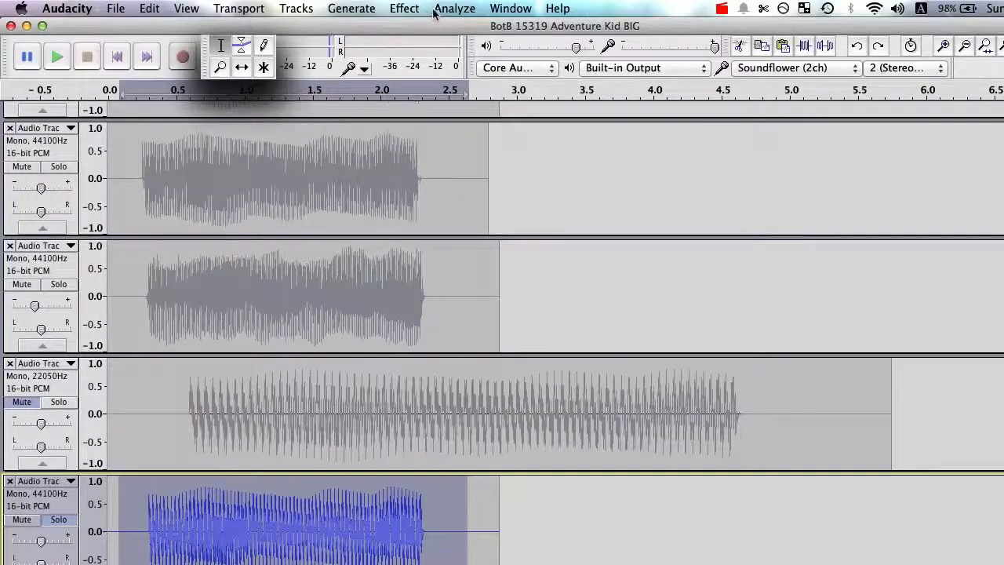
pyautogui.click(404, 9)
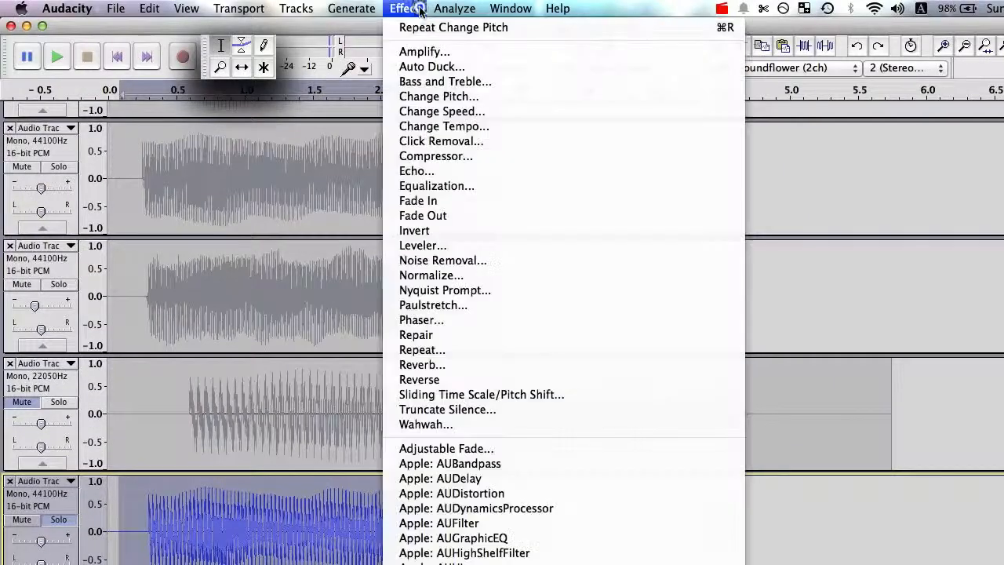
pyautogui.click(426, 27)
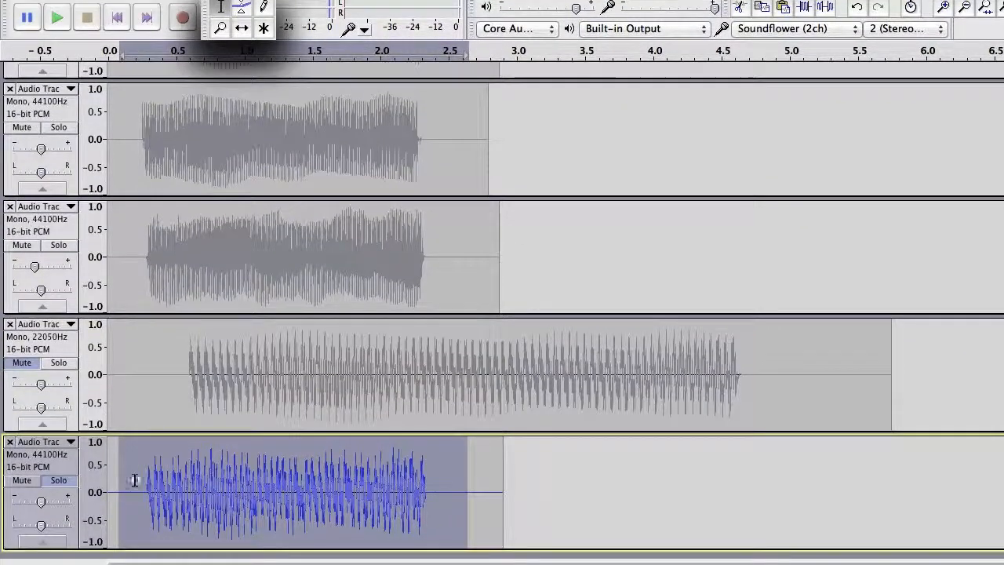
# Play the pitch-shifted fifth track in solo from about 0.2 s, just before its tone
pyautogui.click(136, 480)
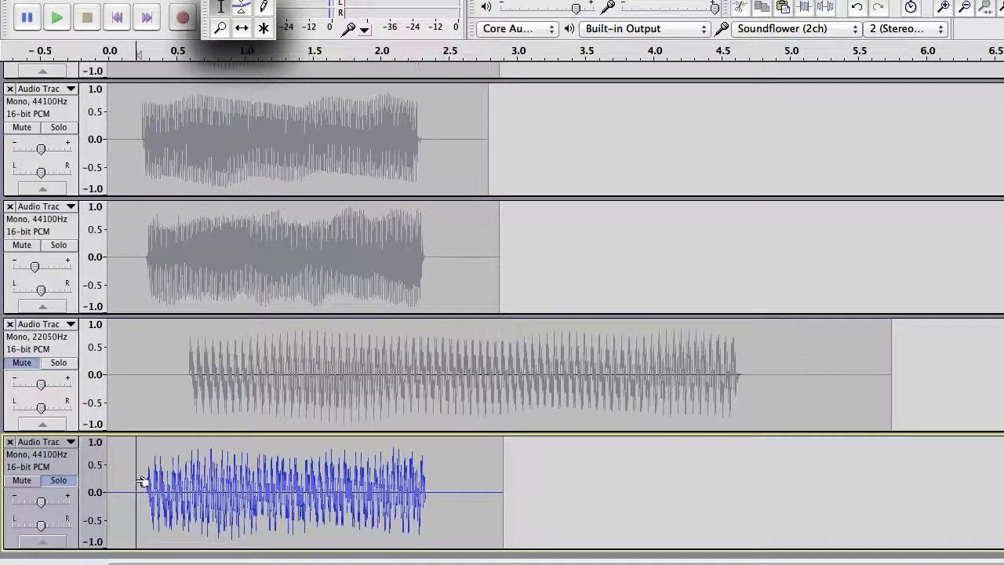
pyautogui.press('space')
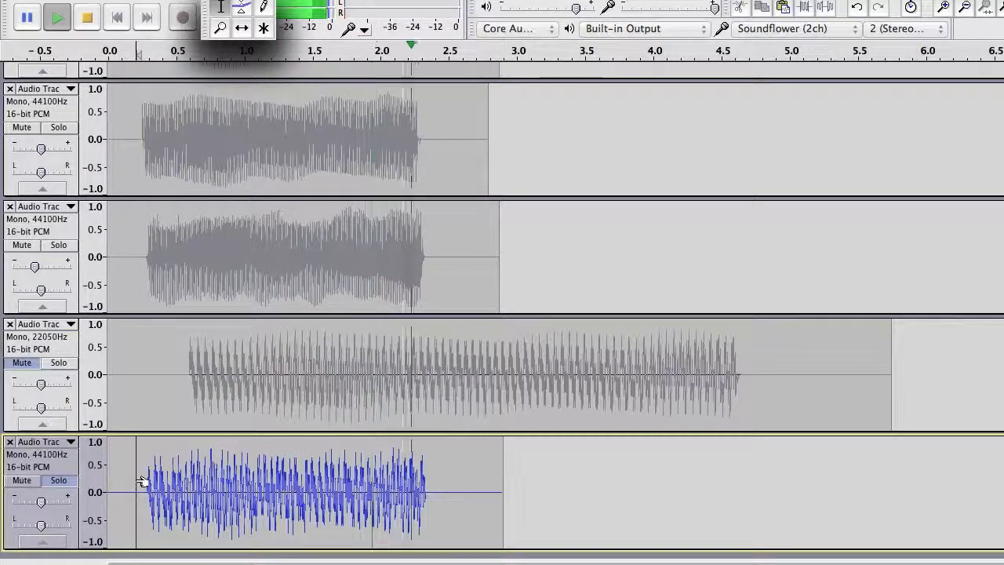
pyautogui.press('space')
# Compare the two lowered tones by playing the 22050 Hz track in solo and the fifth track in solo again
pyautogui.click(56, 364)
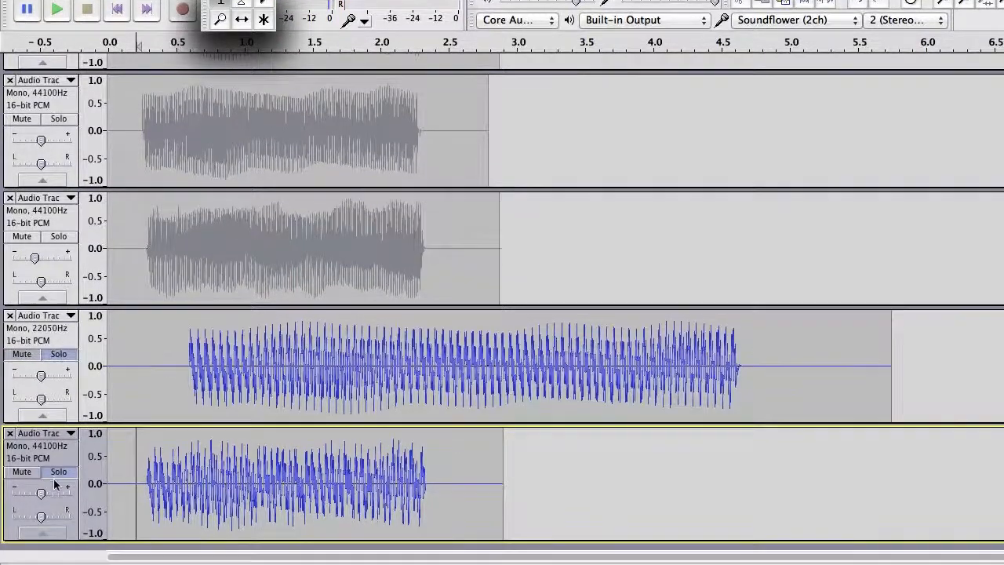
pyautogui.click(57, 480)
pyautogui.press('space')
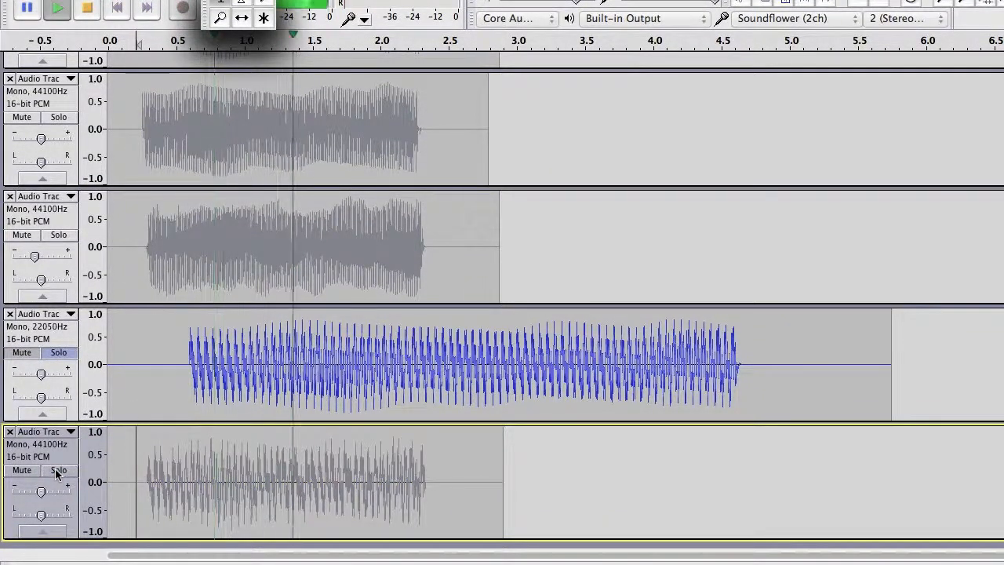
pyautogui.press('space')
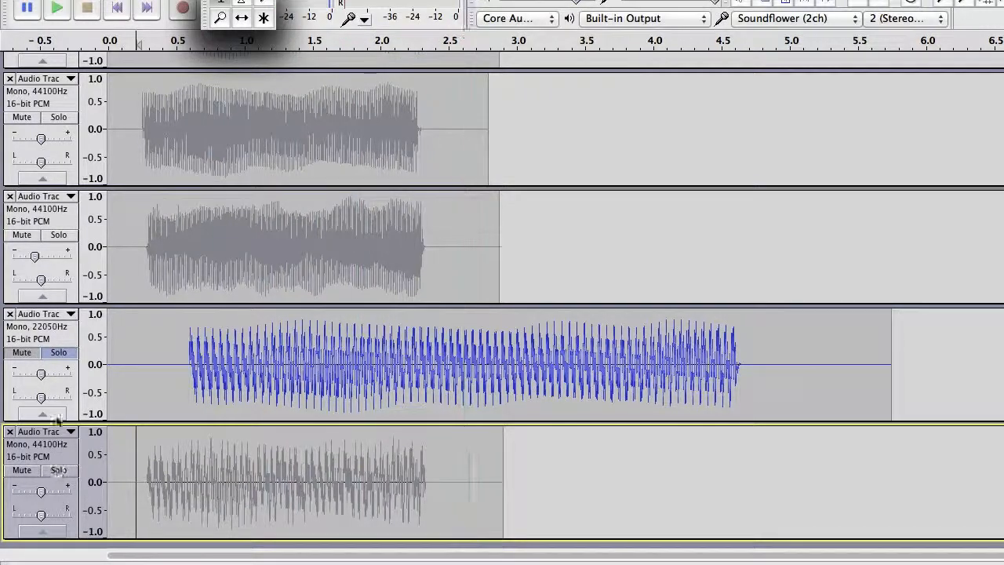
pyautogui.click(56, 473)
pyautogui.click(61, 353)
pyautogui.press('space')
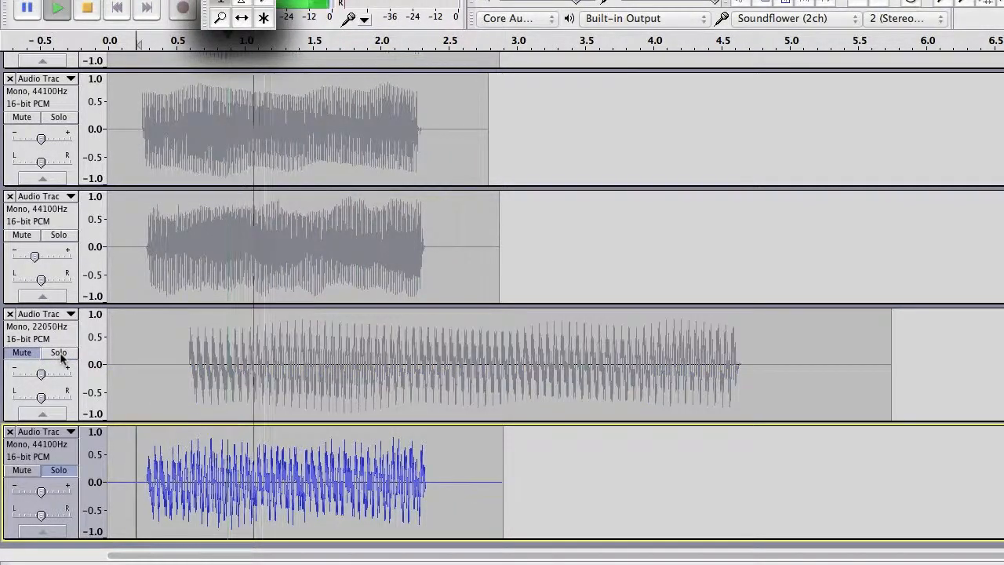
pyautogui.press('space')
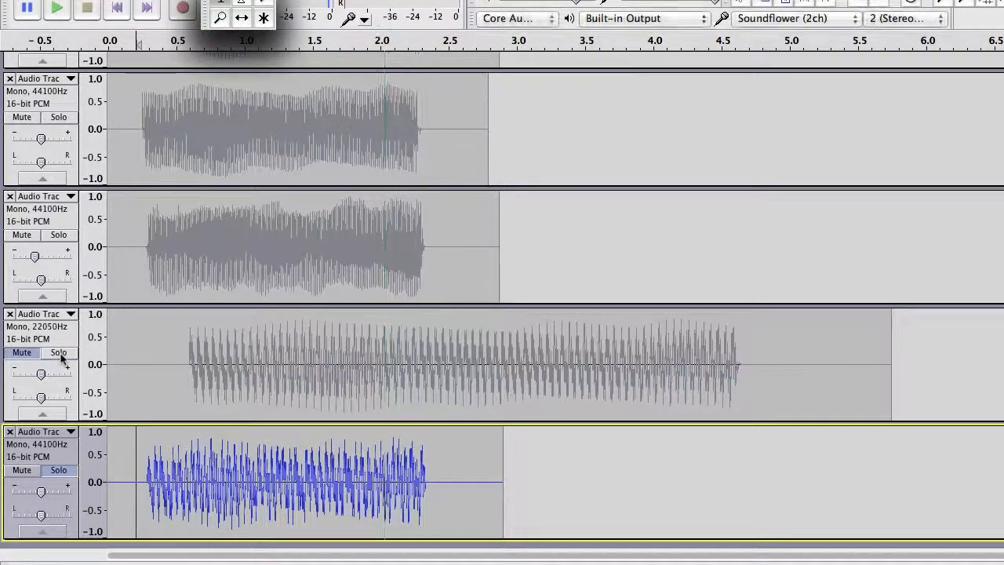
# Unsolo and mute the fifth track, and paste the copied original tone at 0 s into a new sixth mono track
pyautogui.click(60, 471)
pyautogui.click(33, 469)
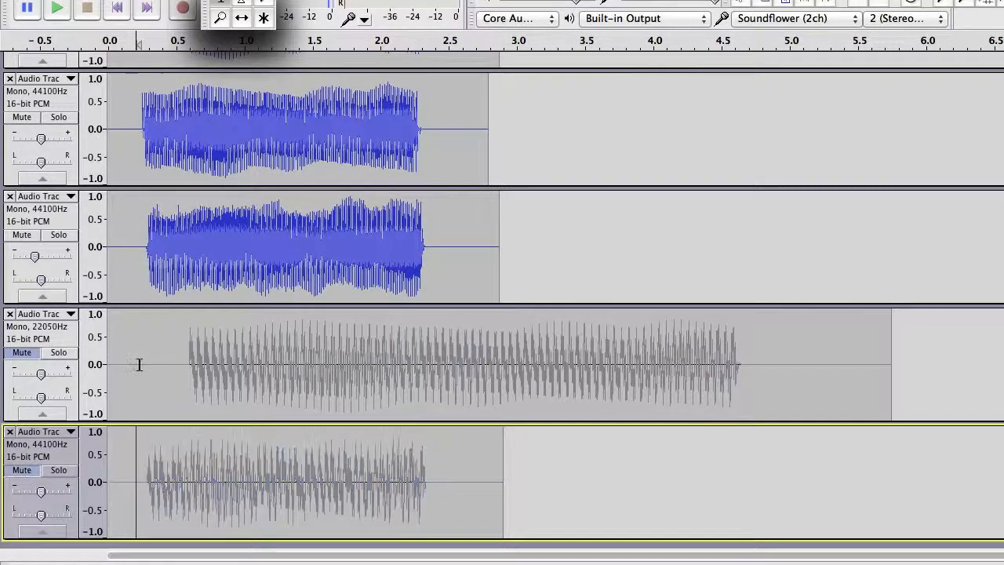
pyautogui.scroll(-1, 138, 365)
pyautogui.scroll(-3, 139, 365)
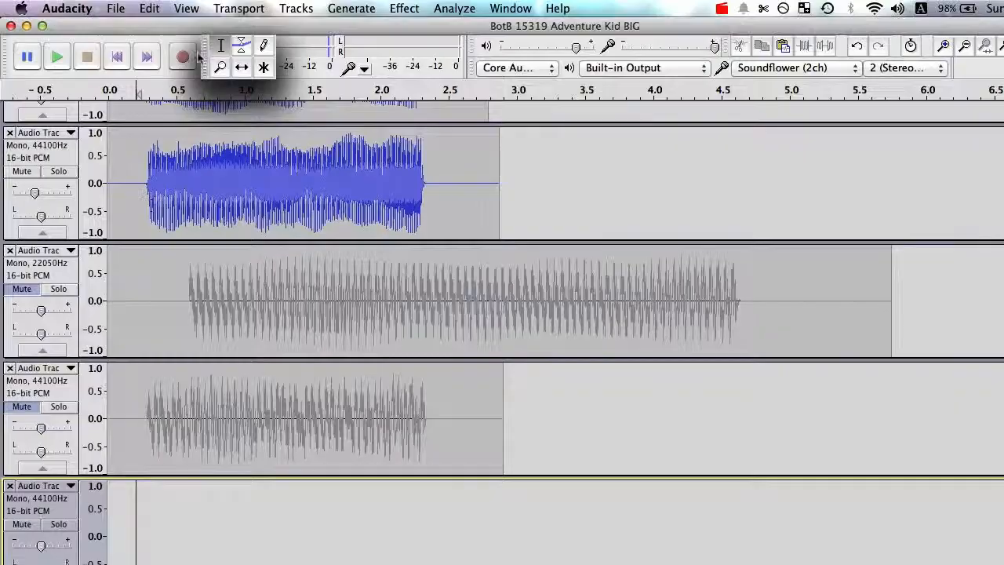
pyautogui.click(119, 58)
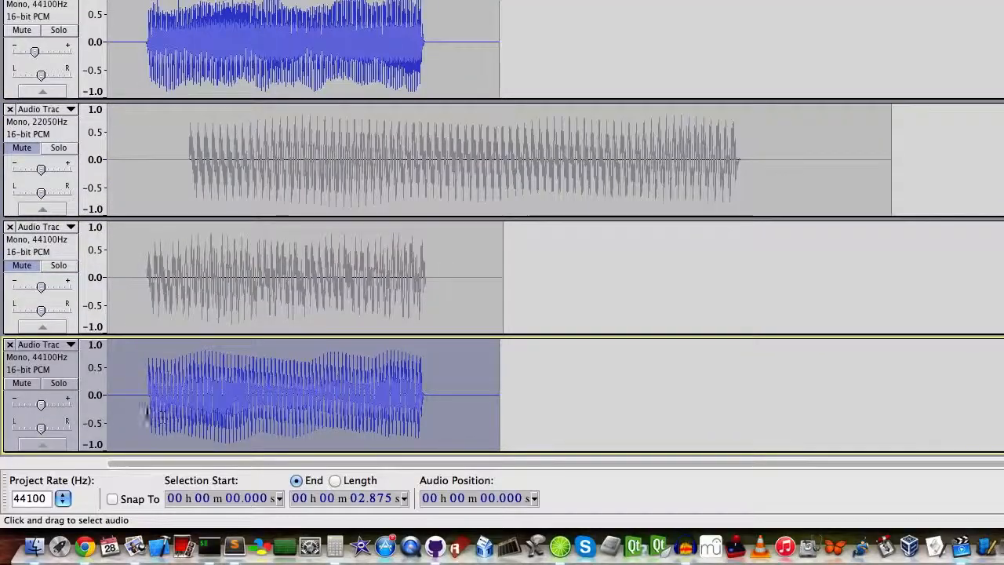
# Apply Sliding Time Scale/Pitch Shift to 0.213–2.524 s of the sixth track with initial and final pitch shifts of -12 semitones
pyautogui.moveTo(137, 400); pyautogui.dragTo(453, 33)
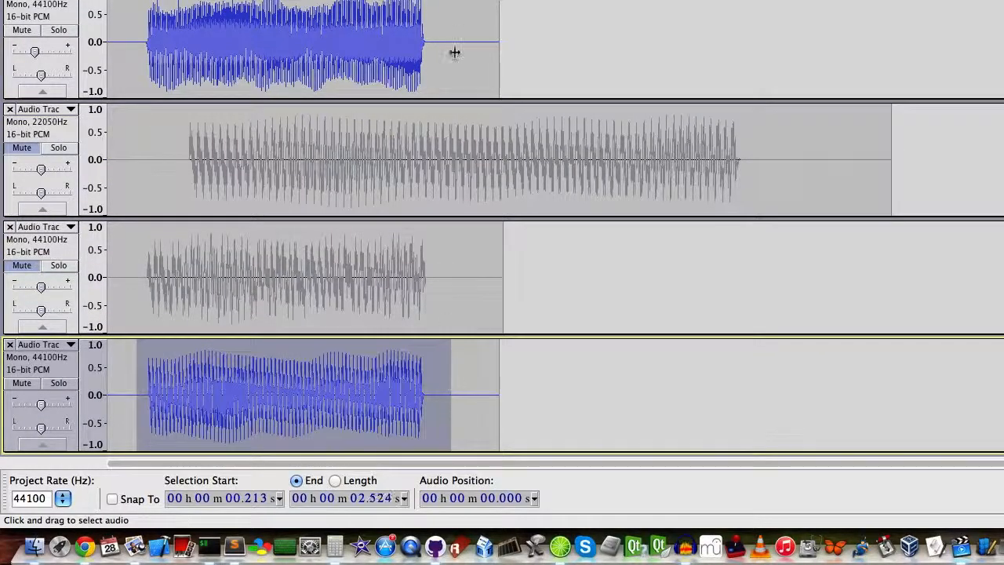
pyautogui.click(404, 11)
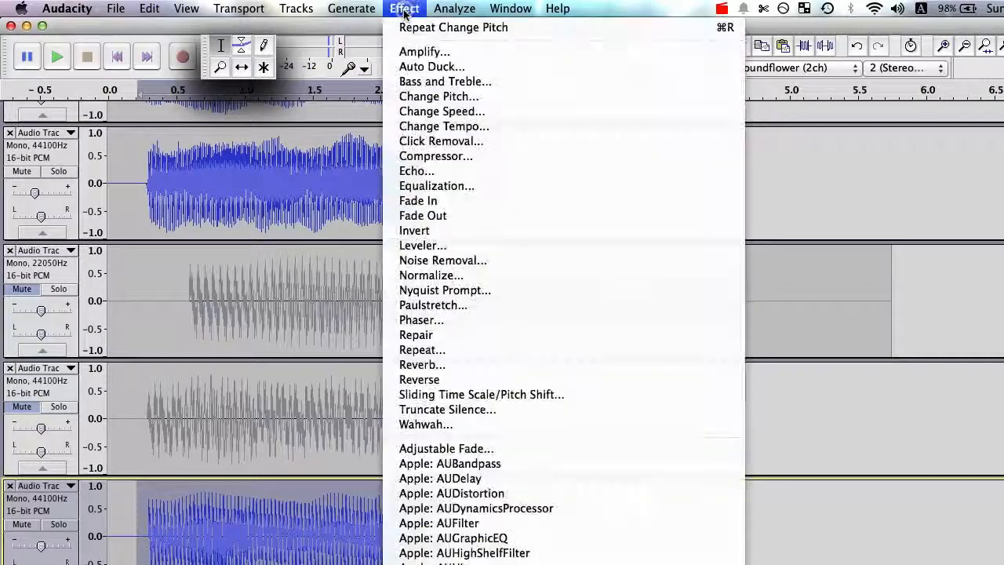
pyautogui.click(438, 398)
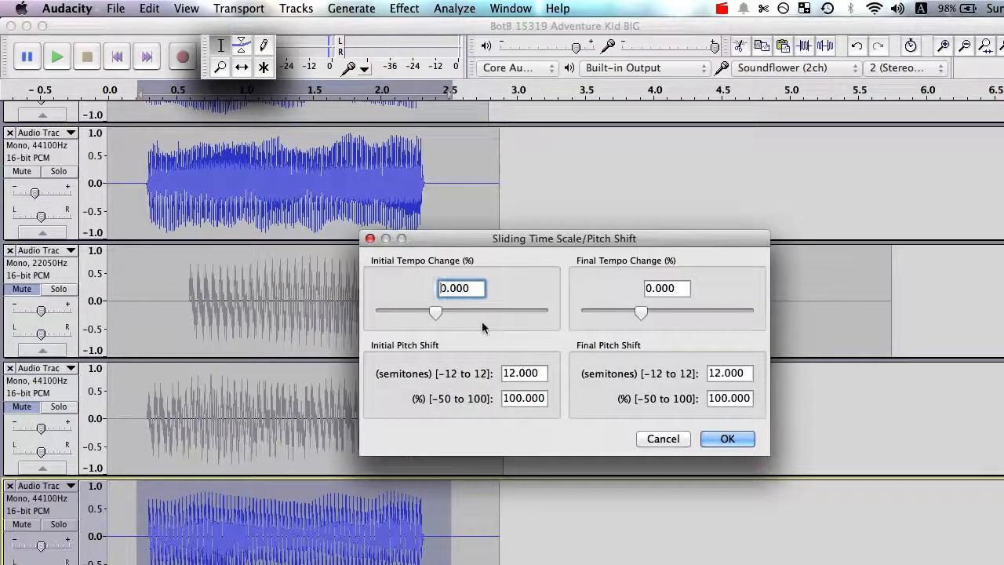
pyautogui.click(505, 373)
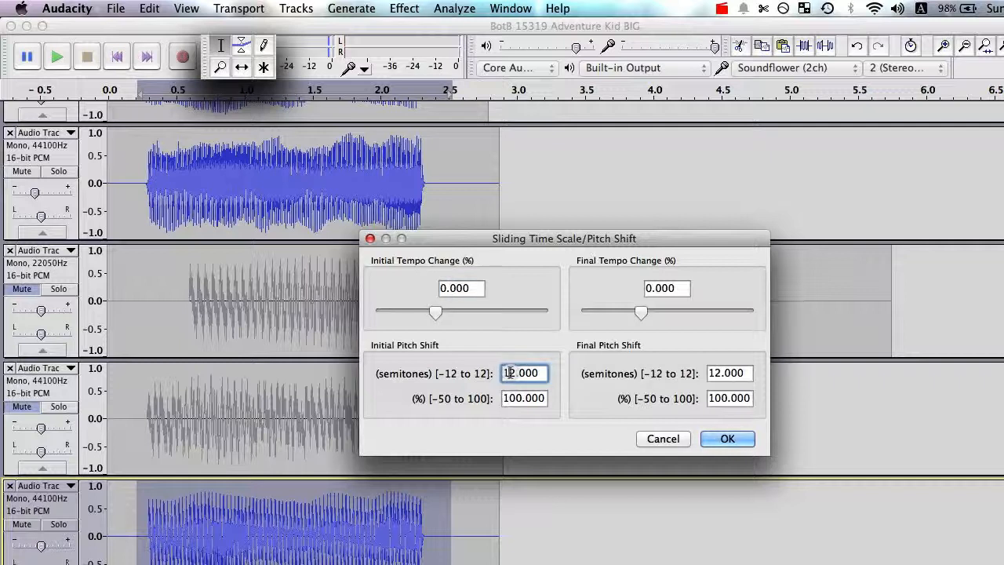
pyautogui.write('-')
pyautogui.click(709, 373)
pyautogui.write('-')
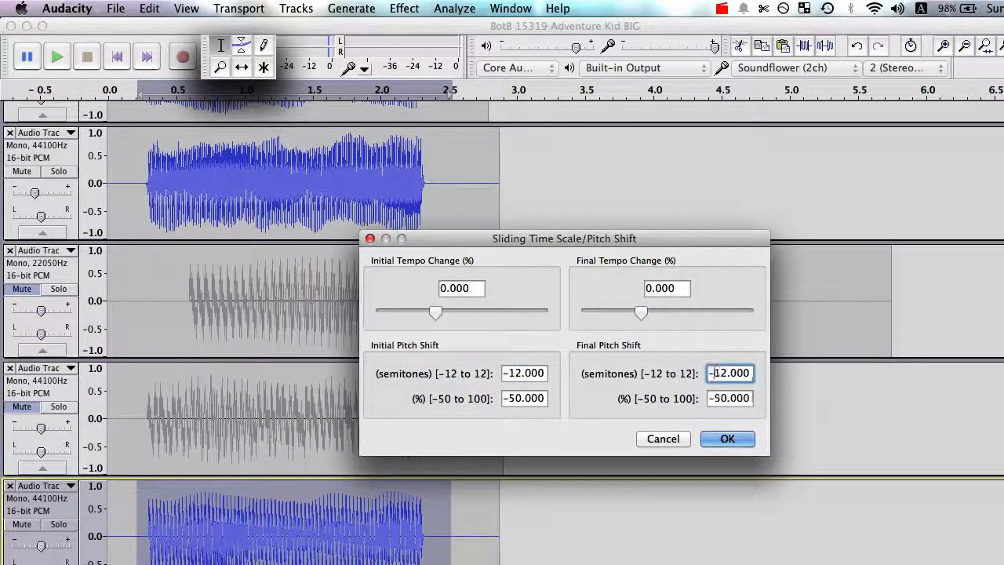
pyautogui.click(727, 440)
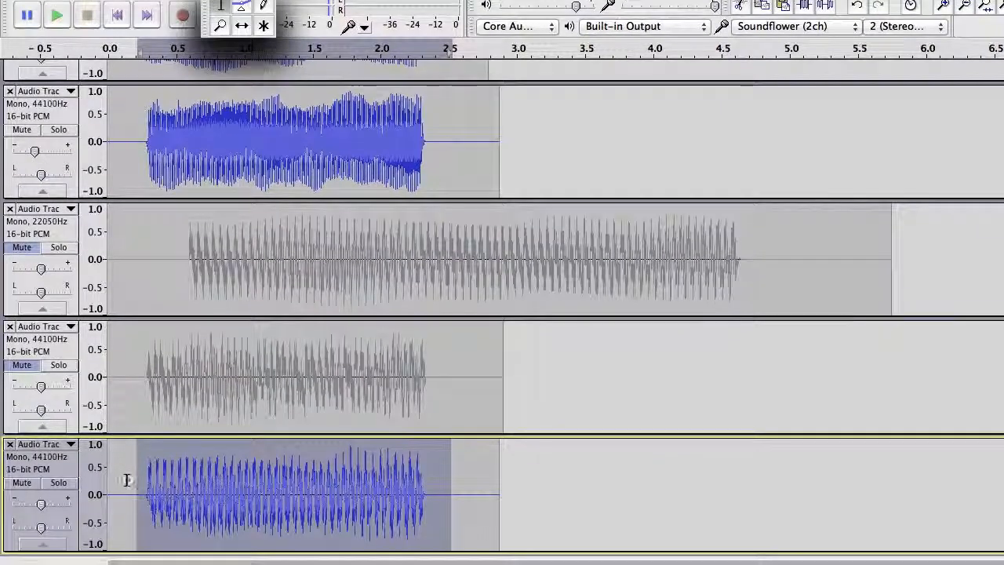
# Place the cursor just before the sixth track's tone and play this track in solo
pyautogui.click(4, 499)
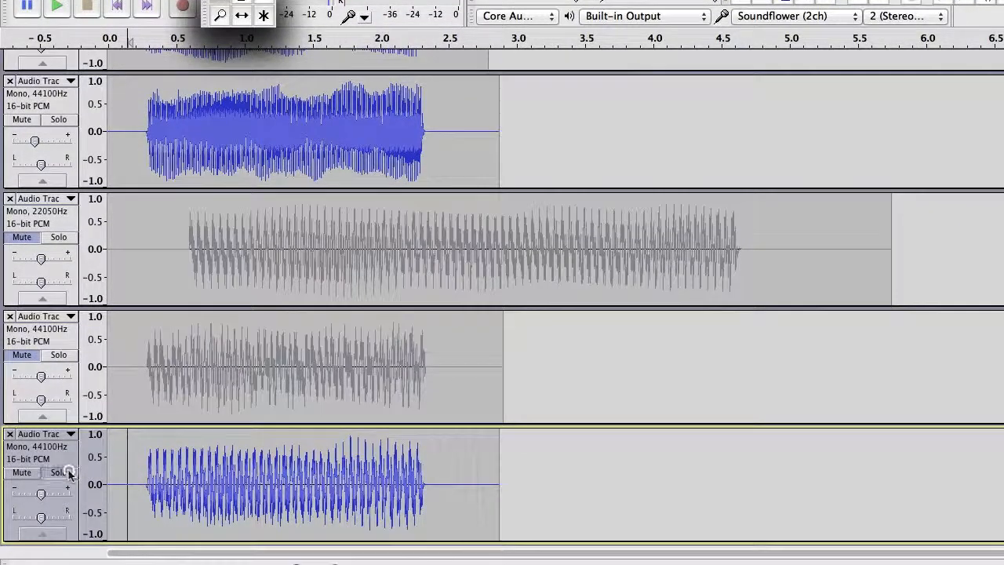
pyautogui.click(67, 483)
pyautogui.press('space')
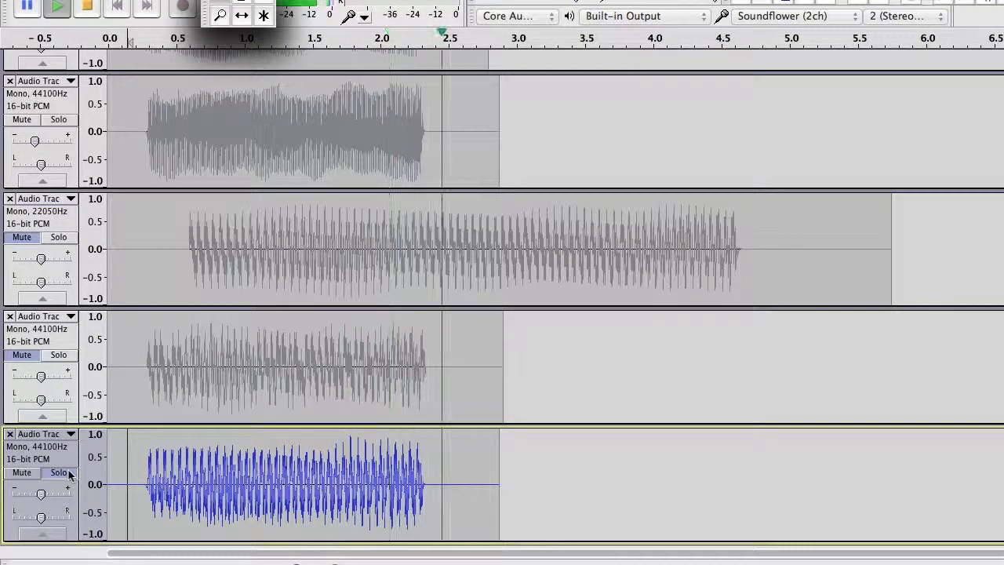
# Compare the two -12 semitone results by playing the fifth track in solo and the sixth track in solo again
pyautogui.click(54, 356)
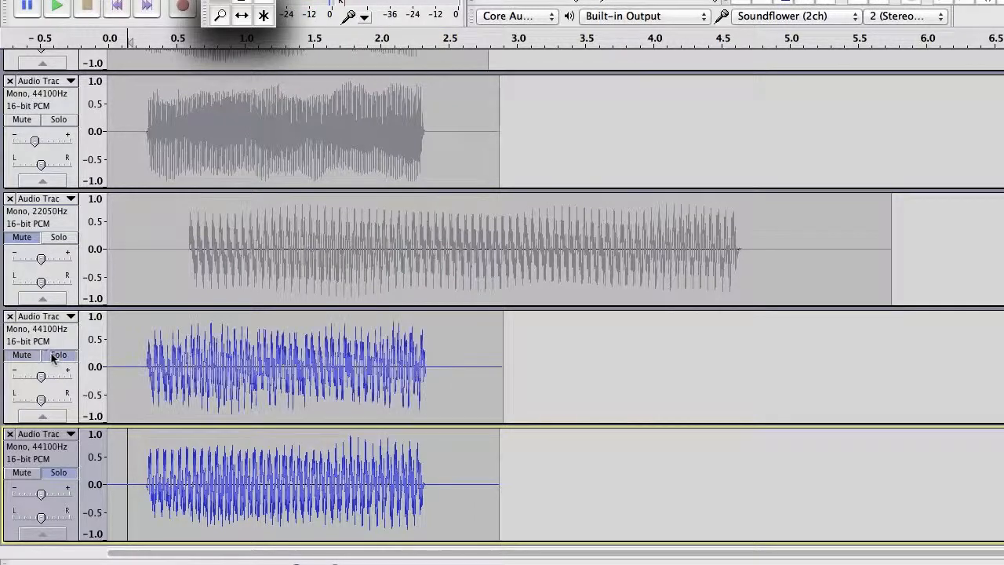
pyautogui.click(59, 473)
pyautogui.press('space')
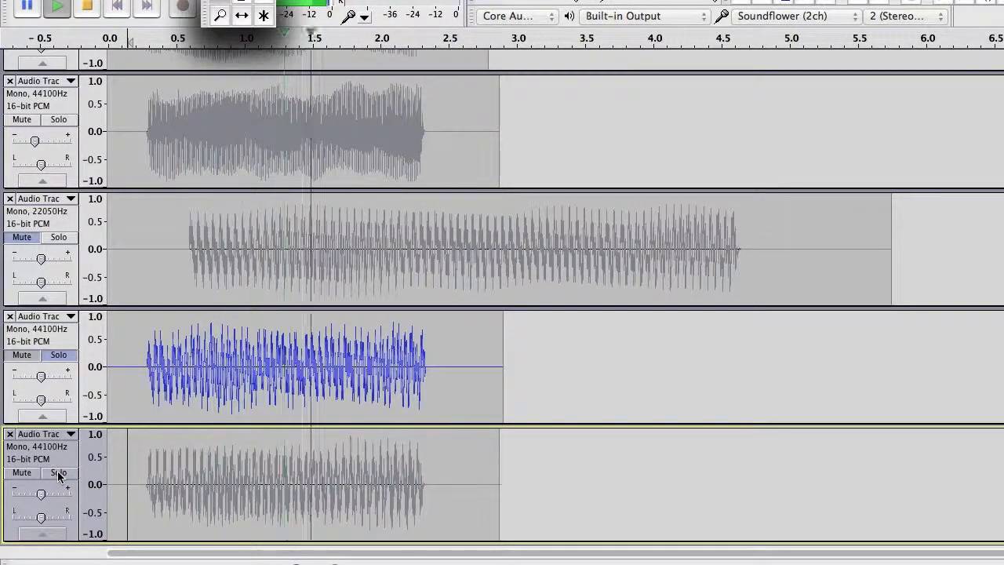
pyautogui.click(58, 355)
pyautogui.click(59, 473)
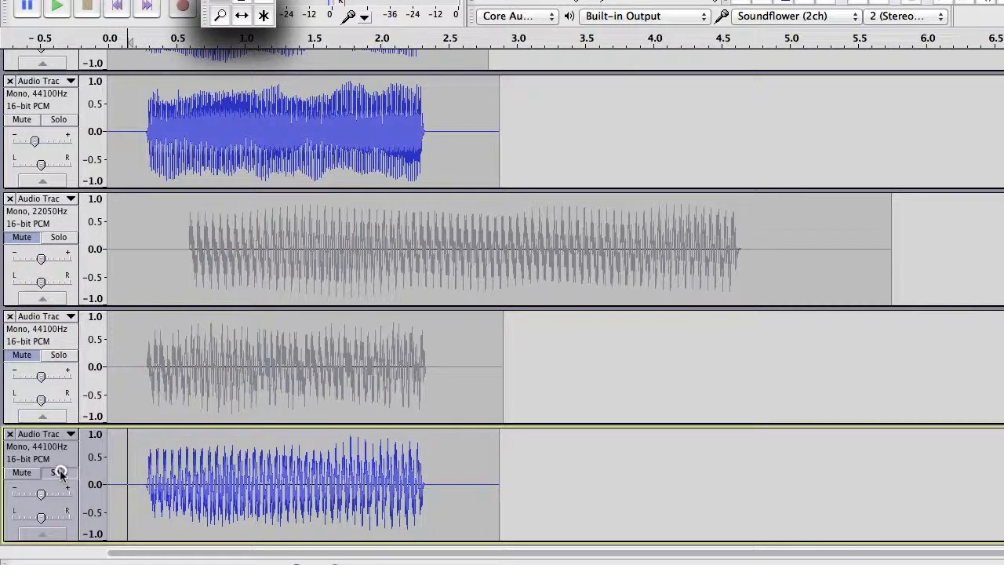
pyautogui.press('space')
pyautogui.press('XF86AudioRaiseVolume')
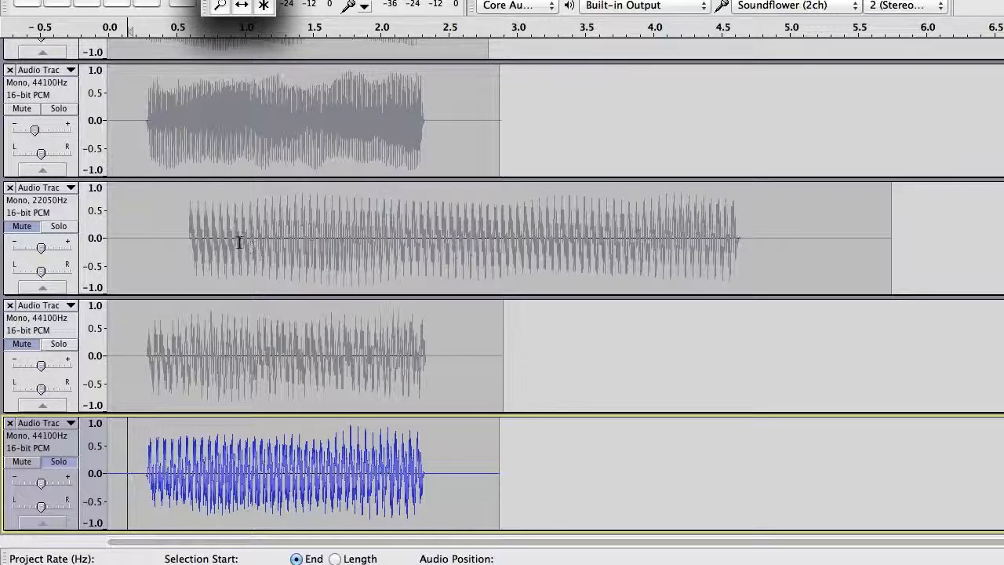
# Solo the second track instead of the sixth and play its raised tone
pyautogui.scroll(5, 180, 209)
pyautogui.click(111, 226)
pyautogui.scroll(-1, 208, 286)
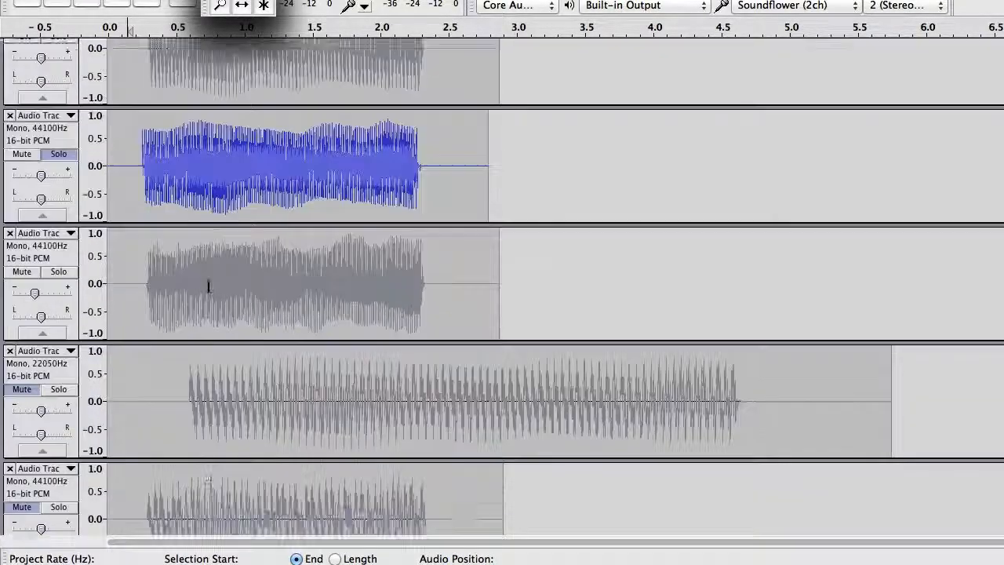
pyautogui.scroll(-4, 208, 286)
pyautogui.click(69, 444)
pyautogui.press('space')
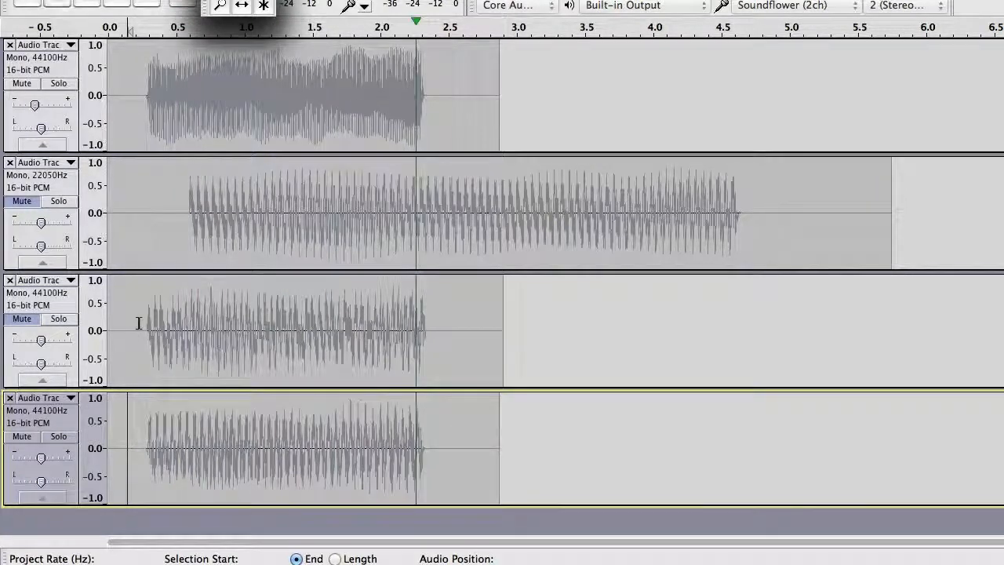
# Solo the third track instead of the second and play its raised tone for comparison
pyautogui.scroll(5, 138, 323)
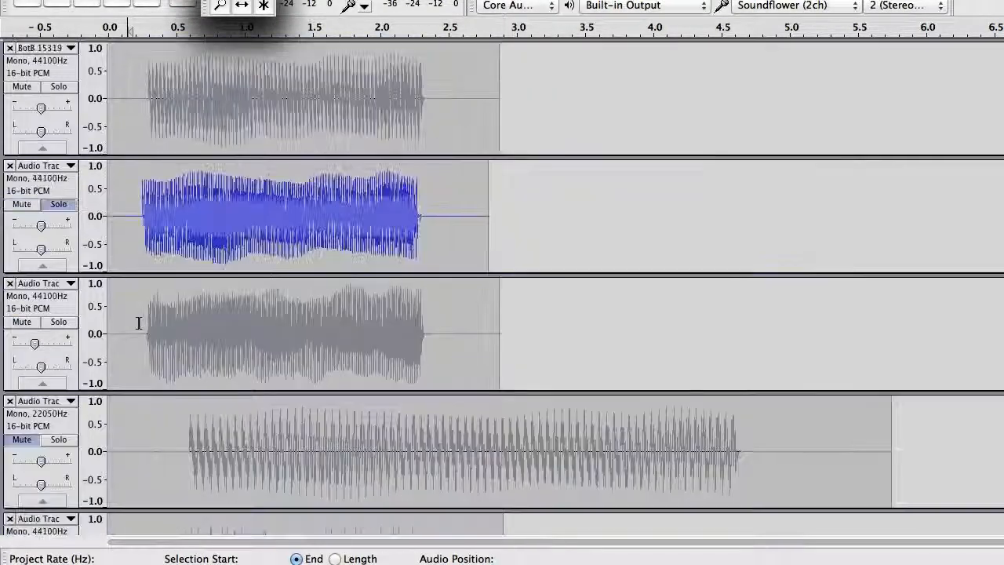
pyautogui.click(61, 208)
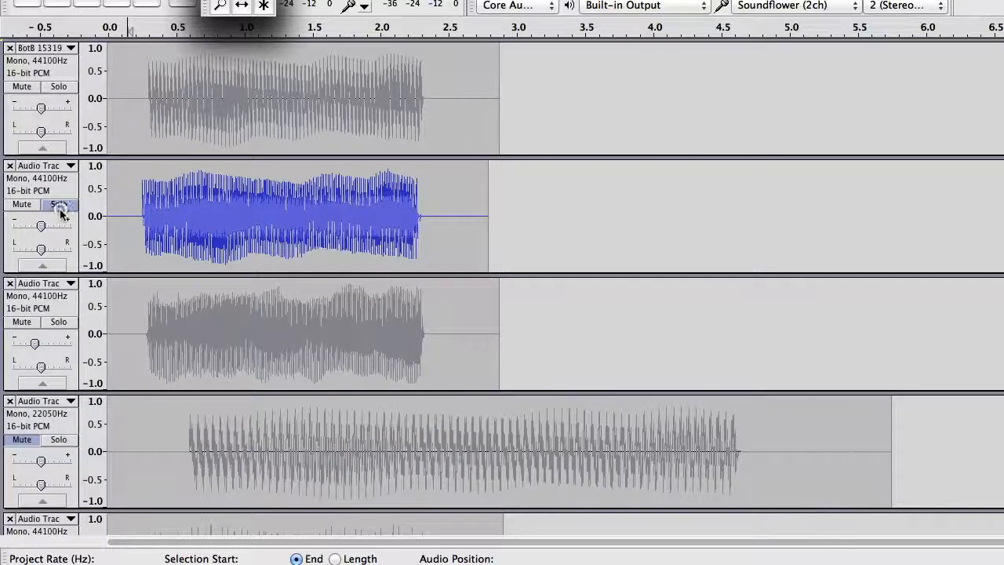
pyautogui.click(58, 321)
pyautogui.press('space')
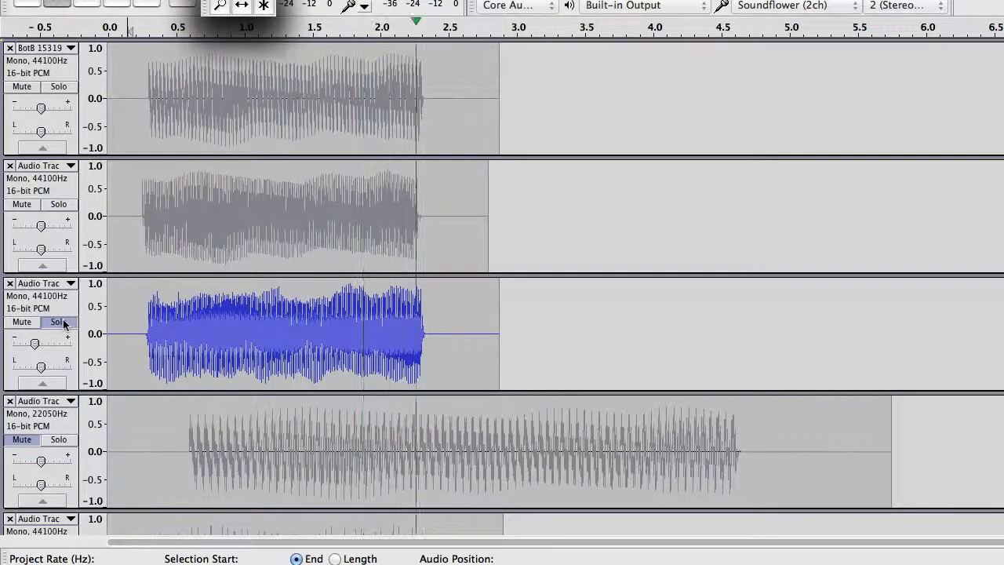
# Stop playback, add a new mono audio track below the sixth track and paste the copied tone into it
pyautogui.press('space')
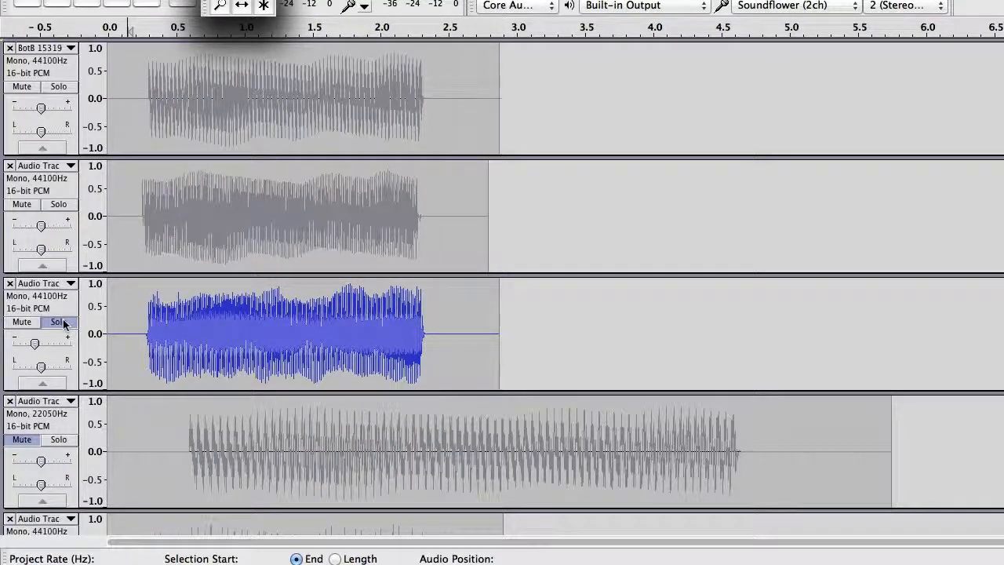
pyautogui.scroll(-5, 198, 284)
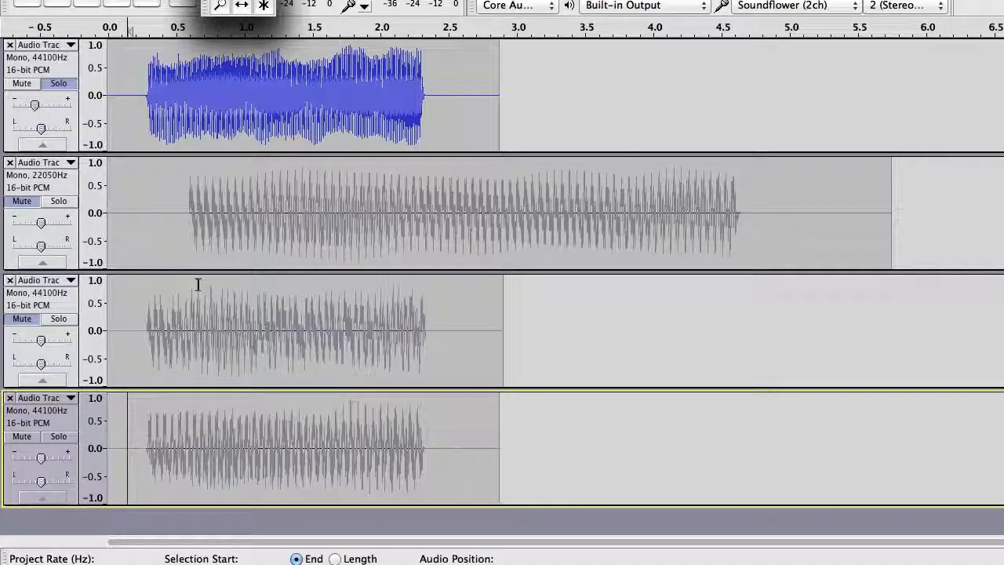
pyautogui.press('super+shift+n')
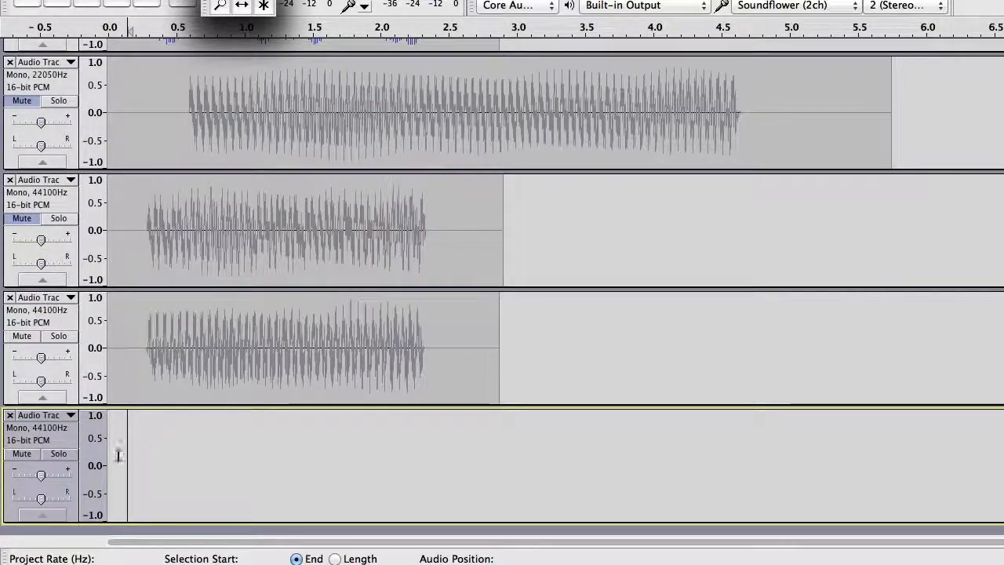
pyautogui.press('super+v')
# Apply Sliding Time Scale/Pitch Shift to the pasted tone with an initial pitch shift of 0 and a final pitch shift of 12 semitones
pyautogui.moveTo(131, 460); pyautogui.dragTo(469, 466)
pyautogui.click(403, 9)
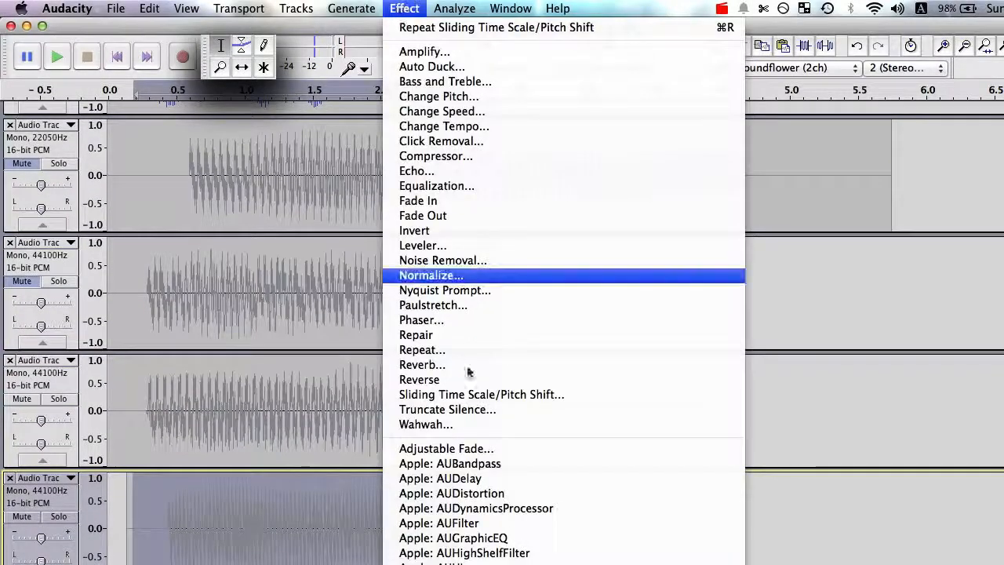
pyautogui.click(470, 396)
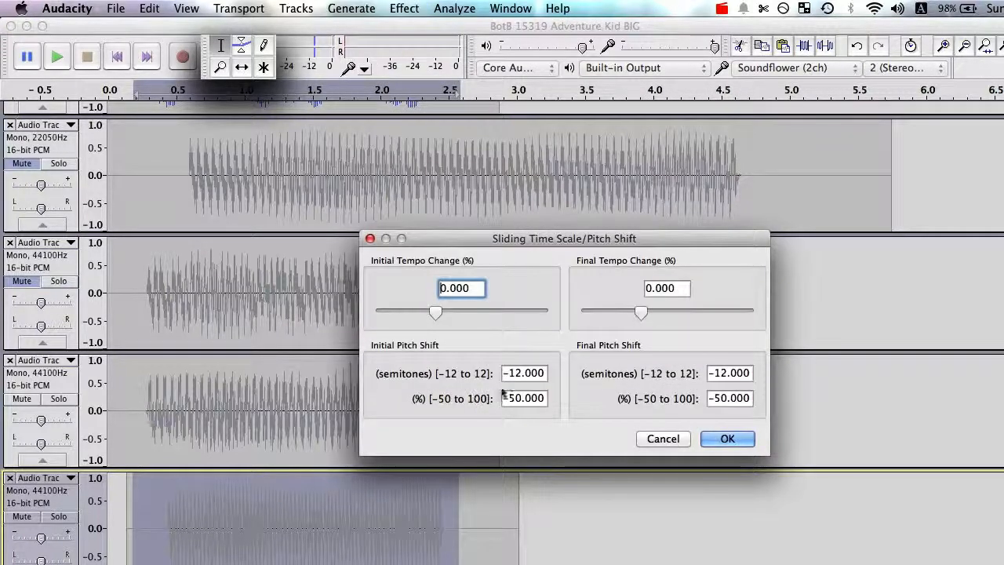
pyautogui.click(521, 373)
pyautogui.press('BackSpace')
pyautogui.press('BackSpace')
pyautogui.press('BackSpace')
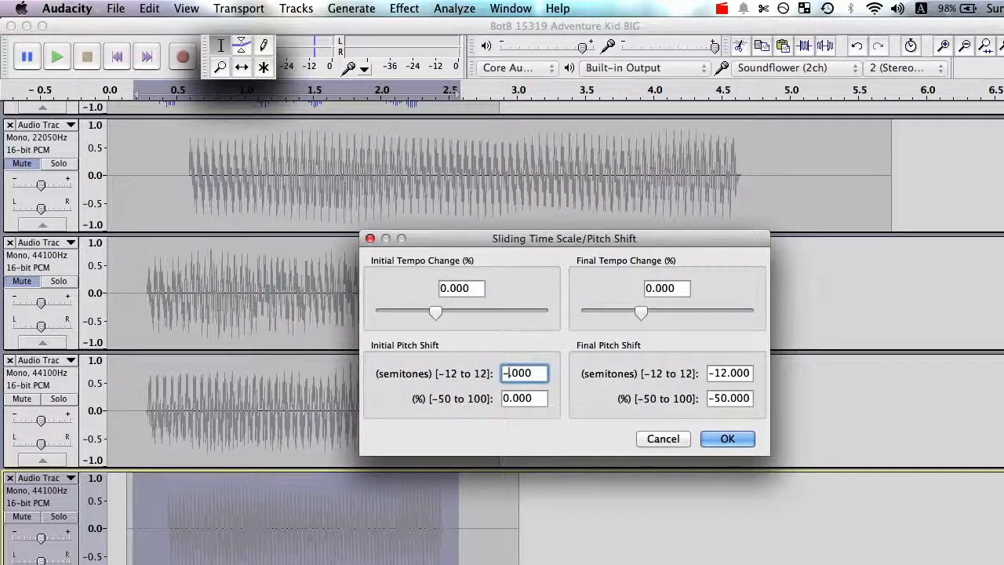
pyautogui.write('0')
pyautogui.click(713, 373)
pyautogui.press('BackSpace')
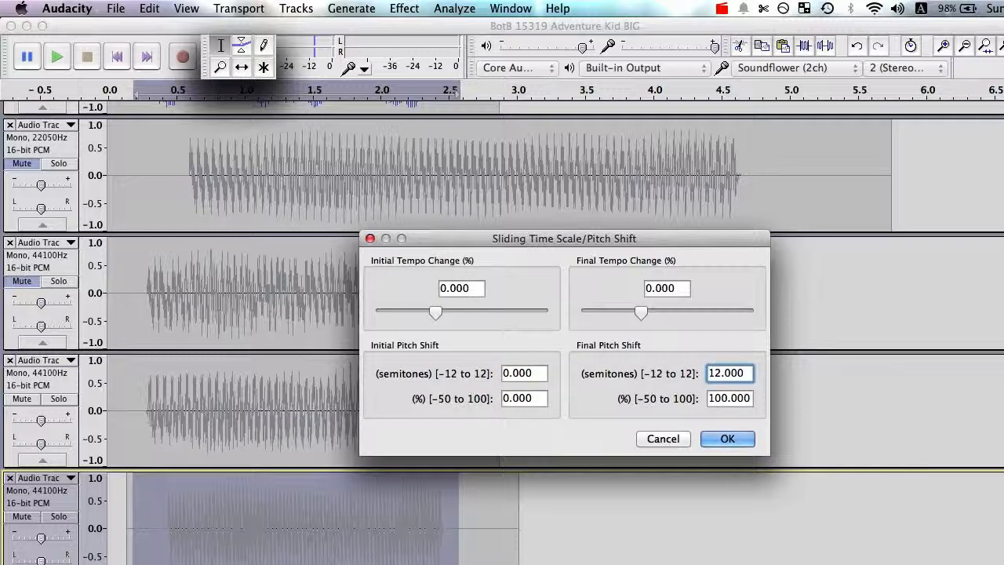
pyautogui.click(727, 440)
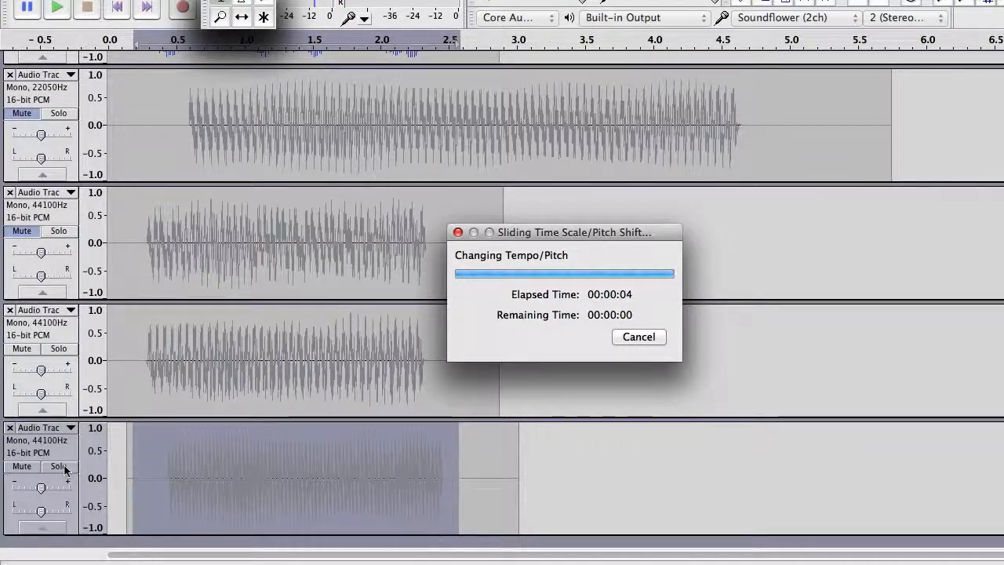
# Mute the third track, turn off its solo and play the seventh track's sliding-pitch tone in solo
pyautogui.scroll(2, 140, 404)
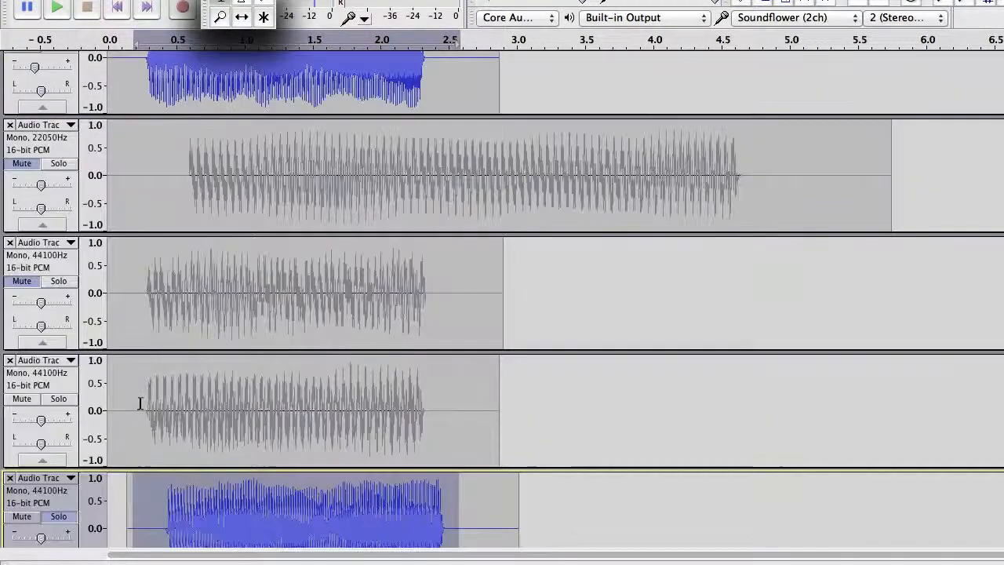
pyautogui.scroll(10, 140, 404)
pyautogui.click(21, 335)
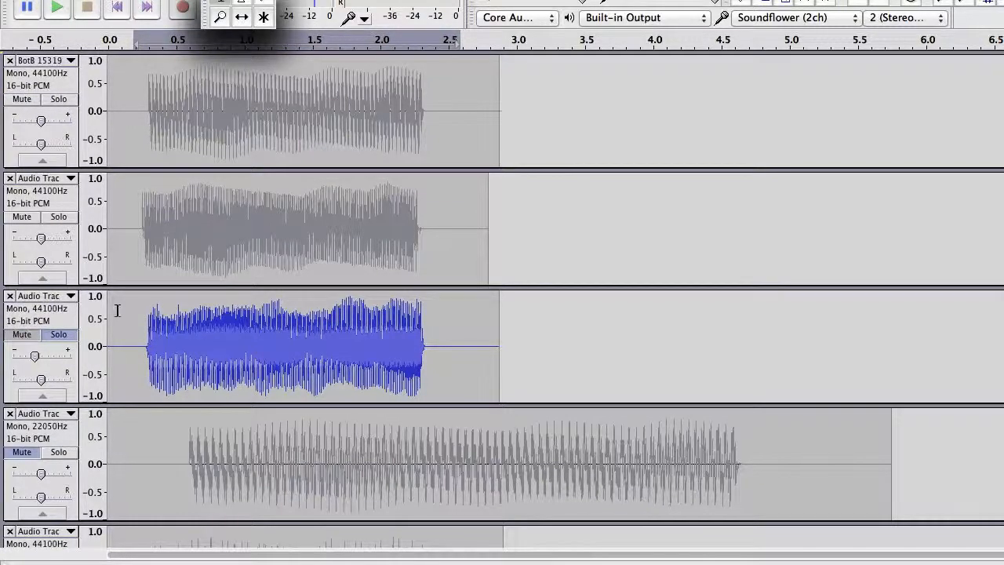
pyautogui.click(55, 335)
pyautogui.scroll(-12, 104, 311)
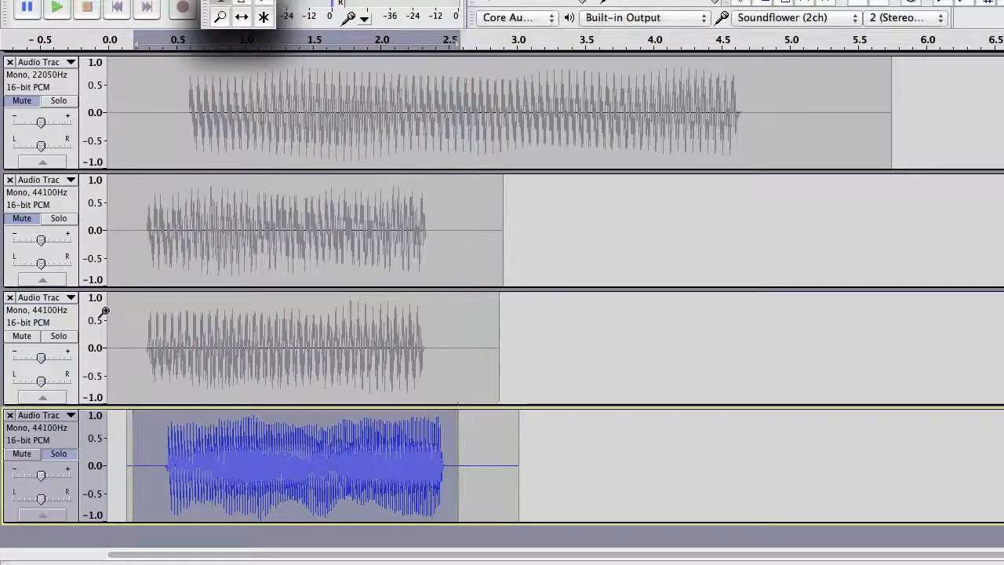
pyautogui.press('space')
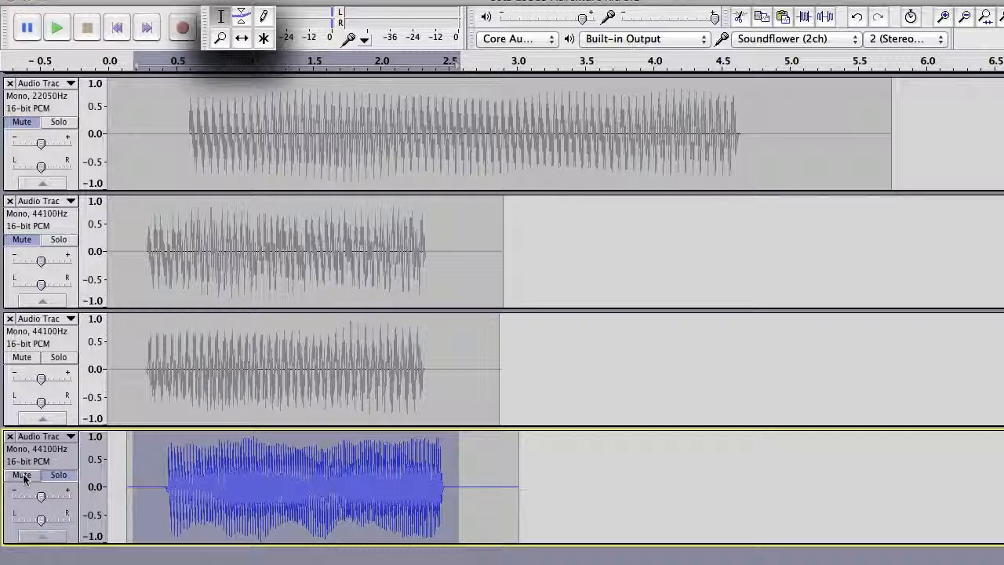
# Solo the first track too and move the seventh track's clip back to start at 0 s with the Time Shift Tool
pyautogui.scroll(5, 55, 253)
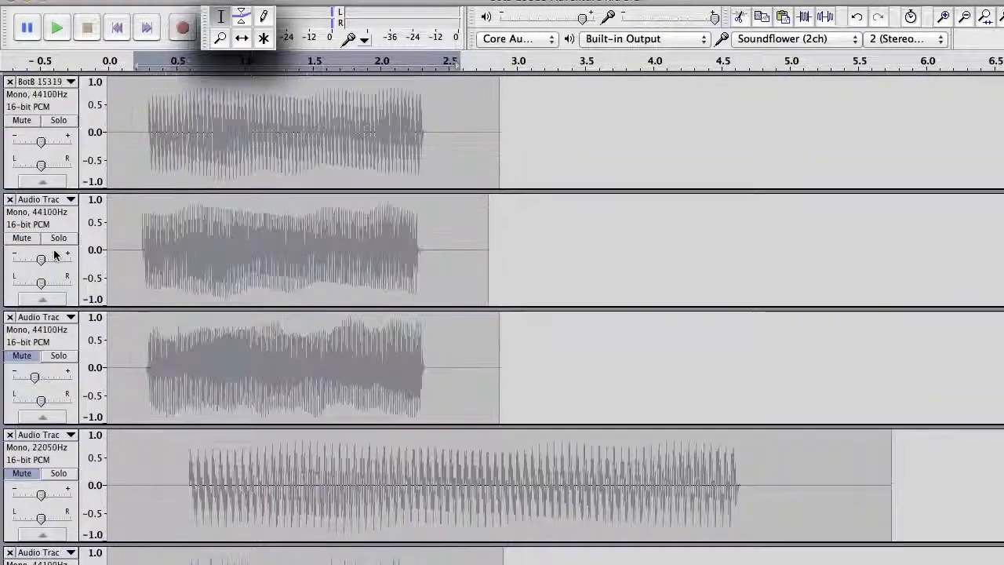
pyautogui.click(57, 121)
pyautogui.scroll(-5, 139, 179)
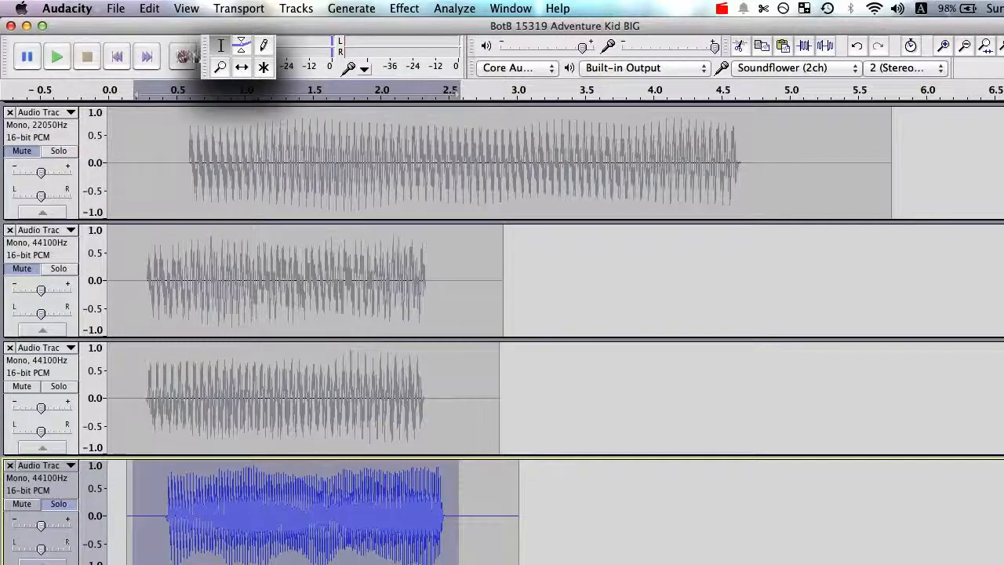
pyautogui.click(242, 69)
pyautogui.moveTo(223, 480)
pyautogui.mouseDown()
pyautogui.moveTo(163, 480)
pyautogui.moveTo(208, 477)
pyautogui.mouseUp()
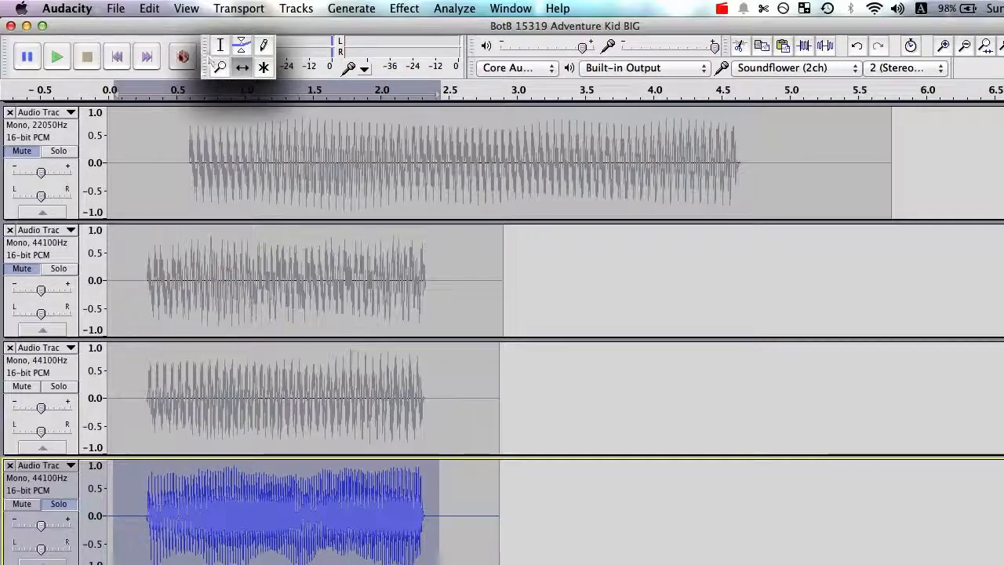
# Play the soloed first and seventh tracks together from the start, and turn off the seventh track's solo
pyautogui.click(118, 56)
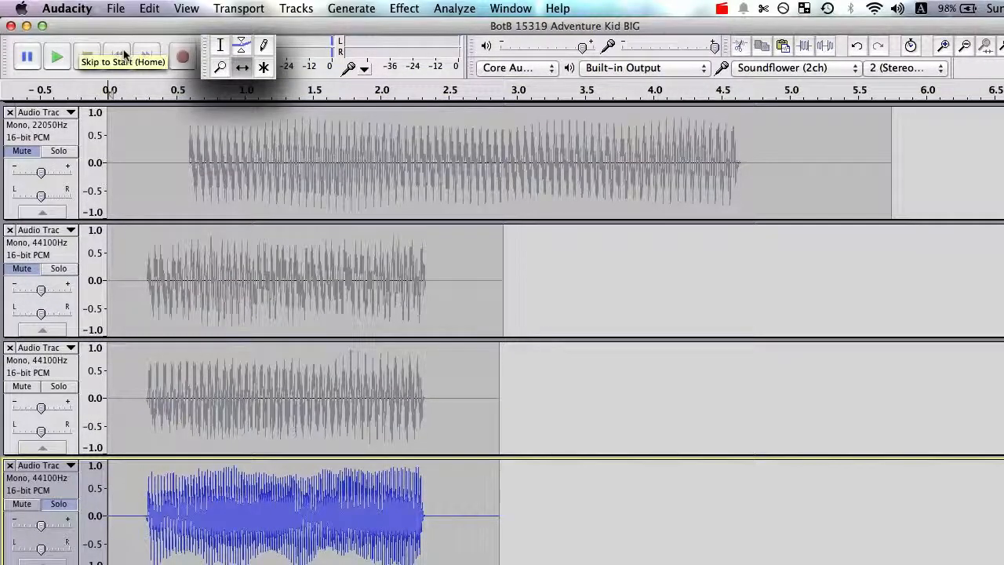
pyautogui.press('space')
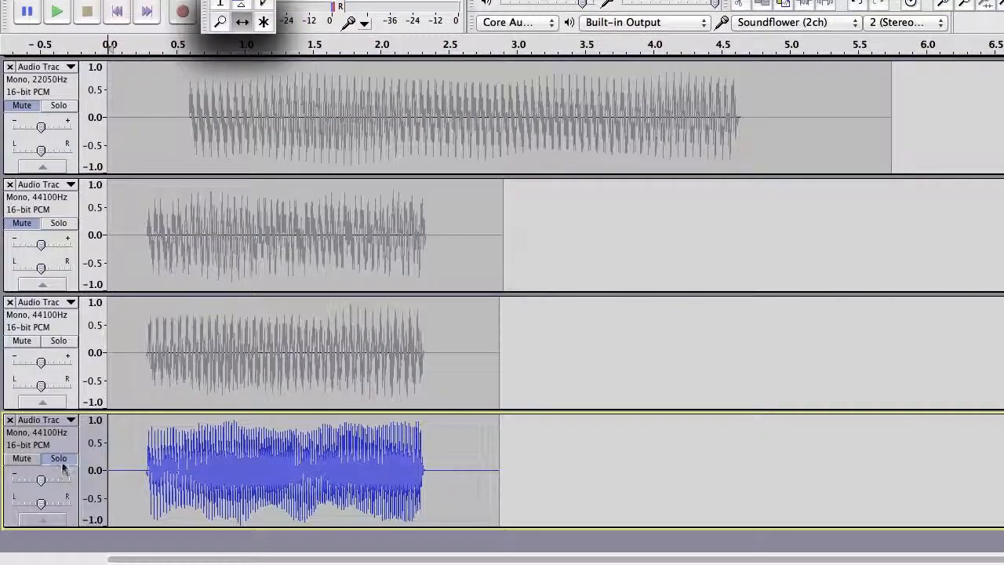
pyautogui.click(62, 499)
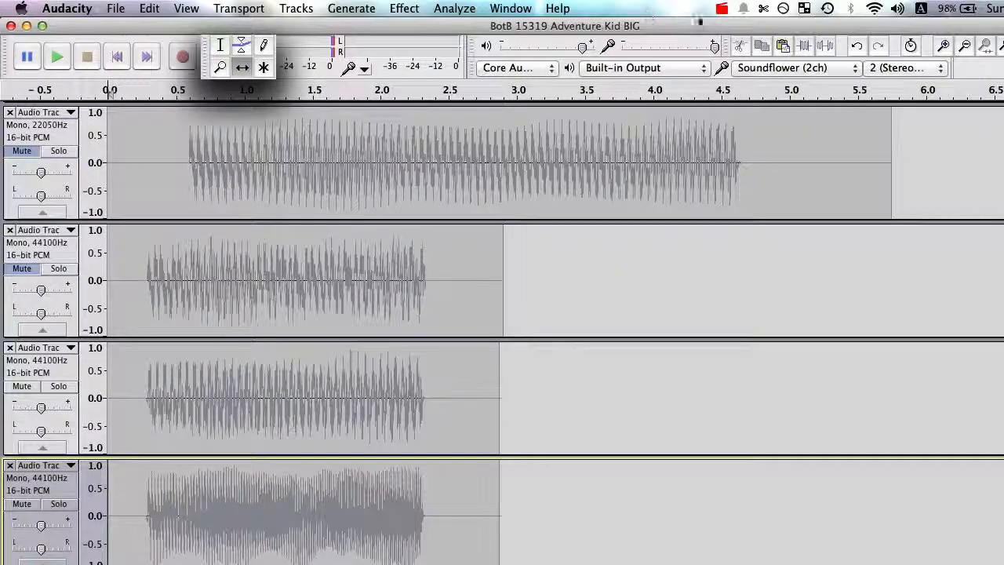
pyautogui.click(720, 10)
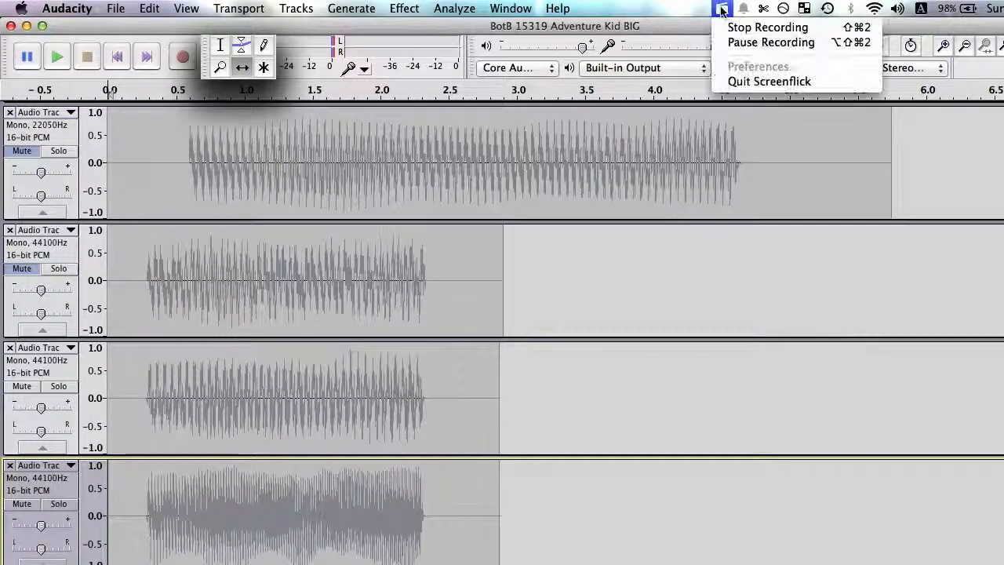